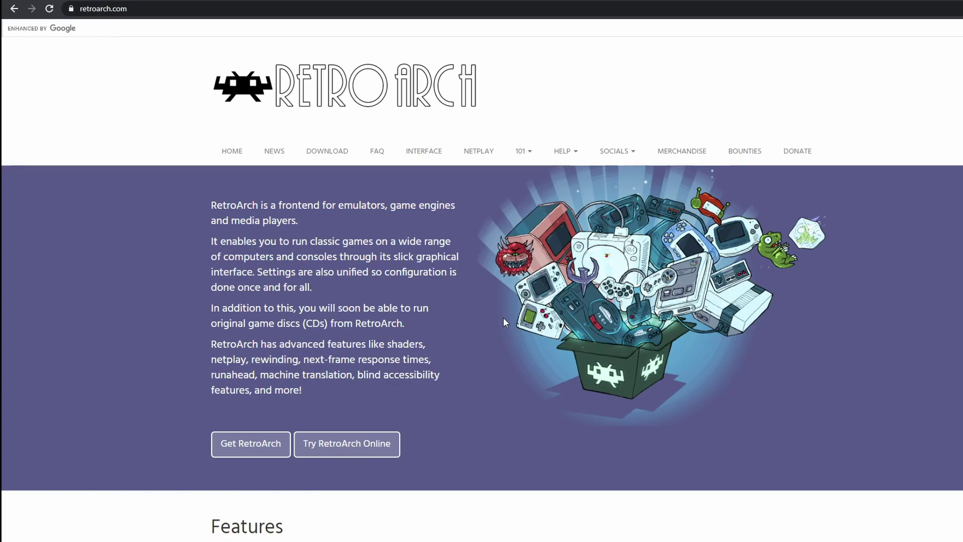
# Scroll down the retroarch.com home page toward the Download page with supported platforms
pyautogui.scroll(-5, 504, 318)
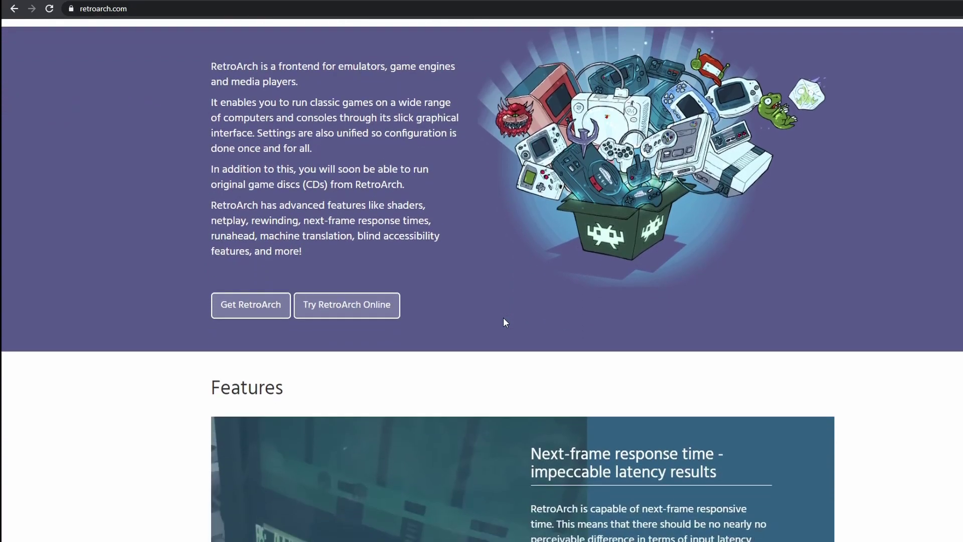
pyautogui.scroll(-9, 504, 322)
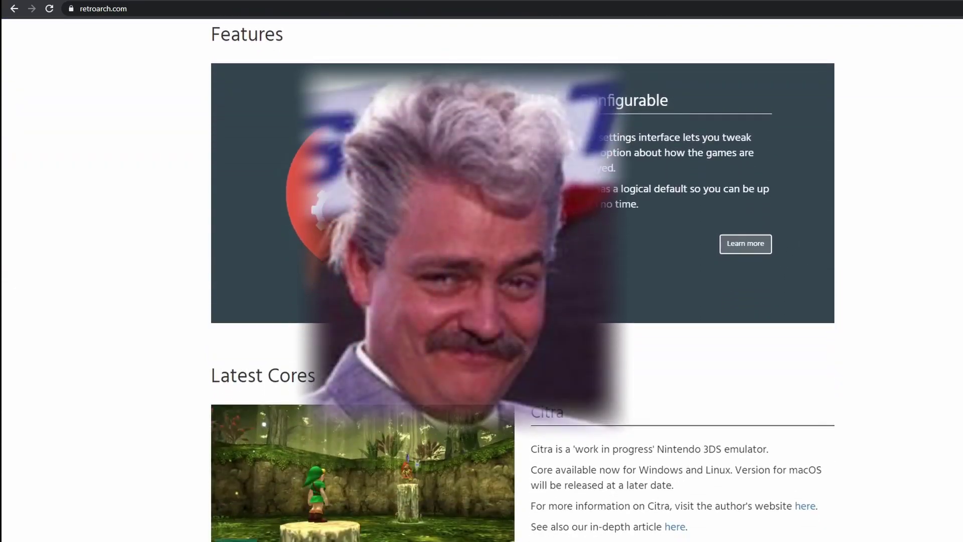
pyautogui.scroll(-10, 504, 322)
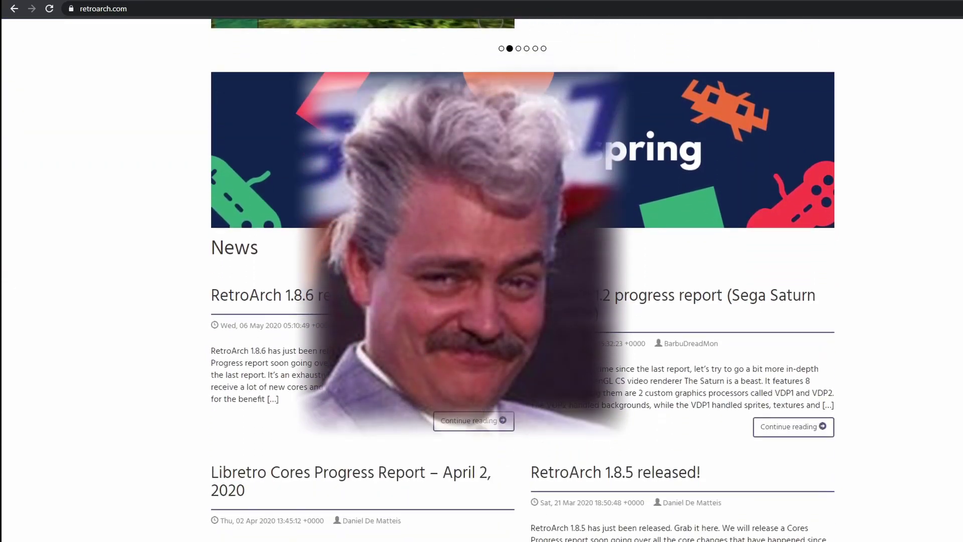
pyautogui.scroll(-8, 503, 323)
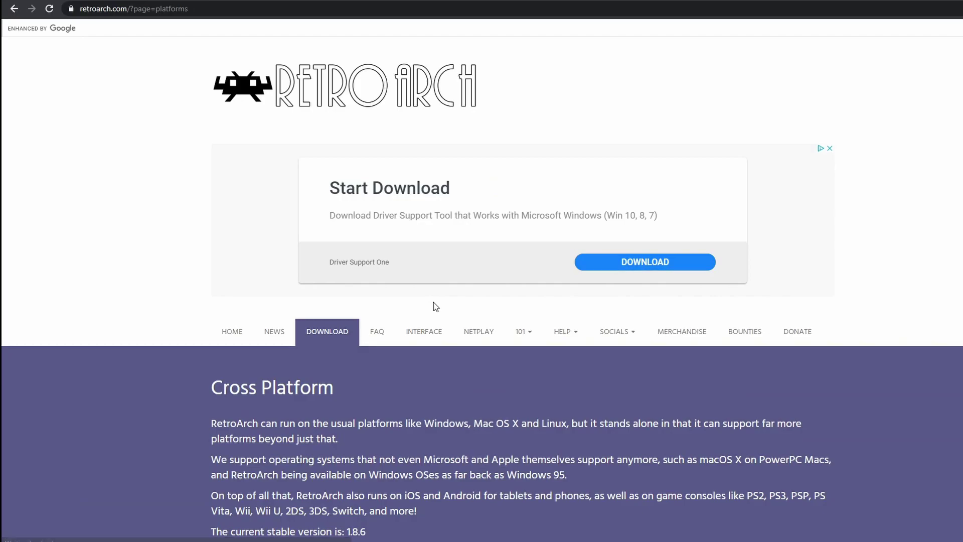
# Scroll past the platform cards to Other downloads and open the Nightly builds listing
pyautogui.scroll(-13, 435, 306)
pyautogui.scroll(-15, 436, 306)
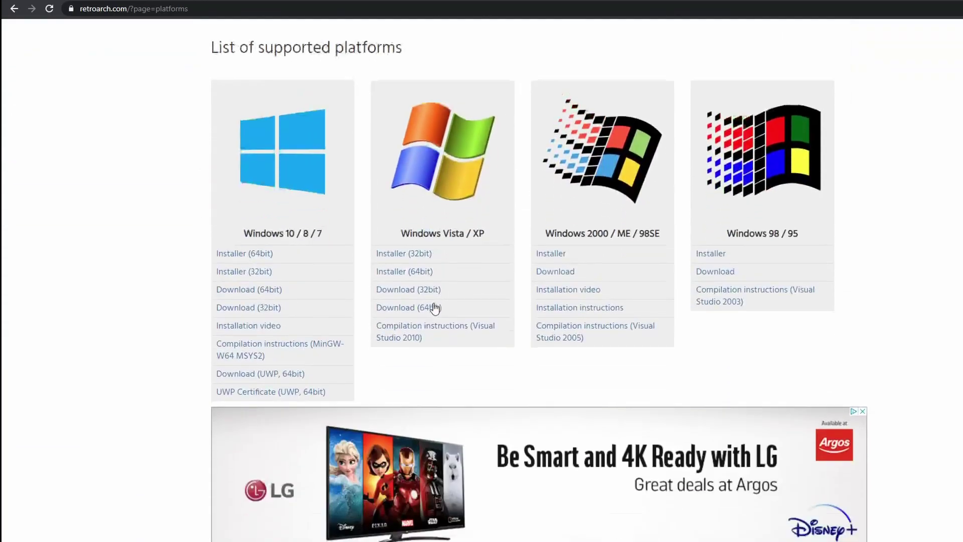
pyautogui.scroll(-14, 436, 307)
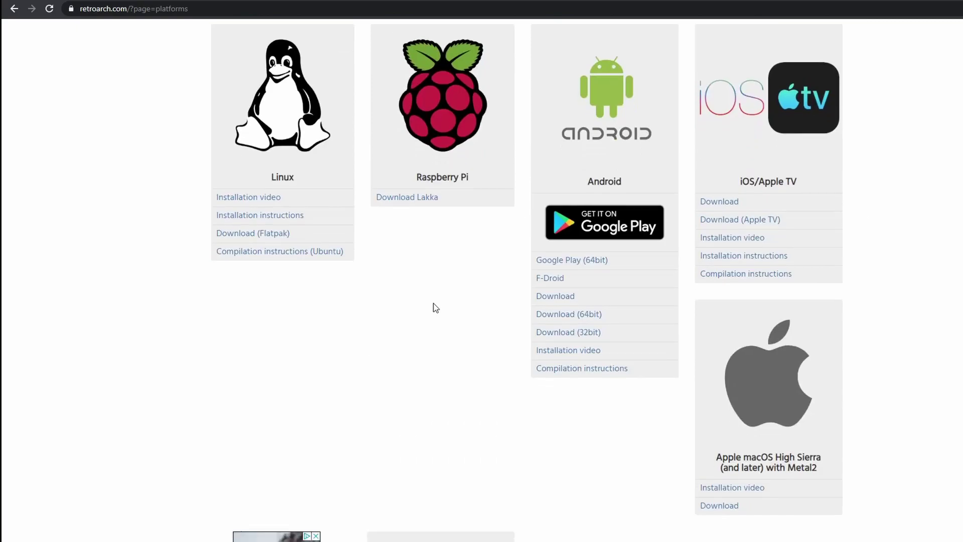
pyautogui.scroll(-15, 434, 304)
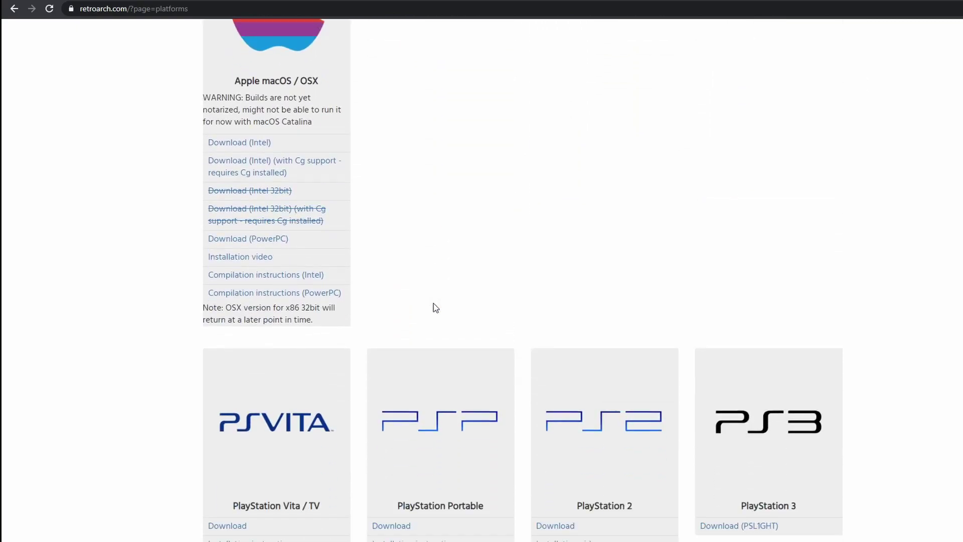
pyautogui.scroll(-12, 433, 304)
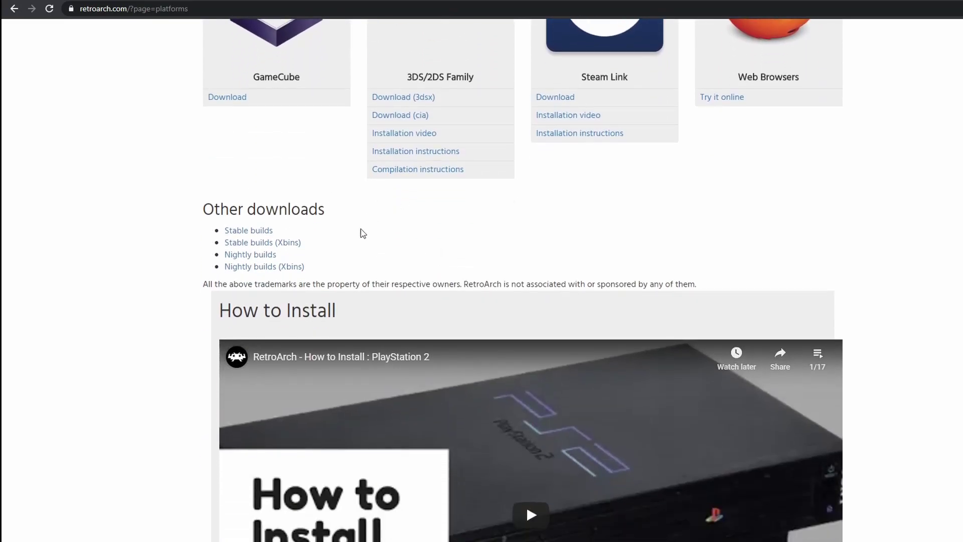
pyautogui.scroll(5, 501, 232)
pyautogui.scroll(-5, 495, 238)
pyautogui.scroll(-3, 378, 236)
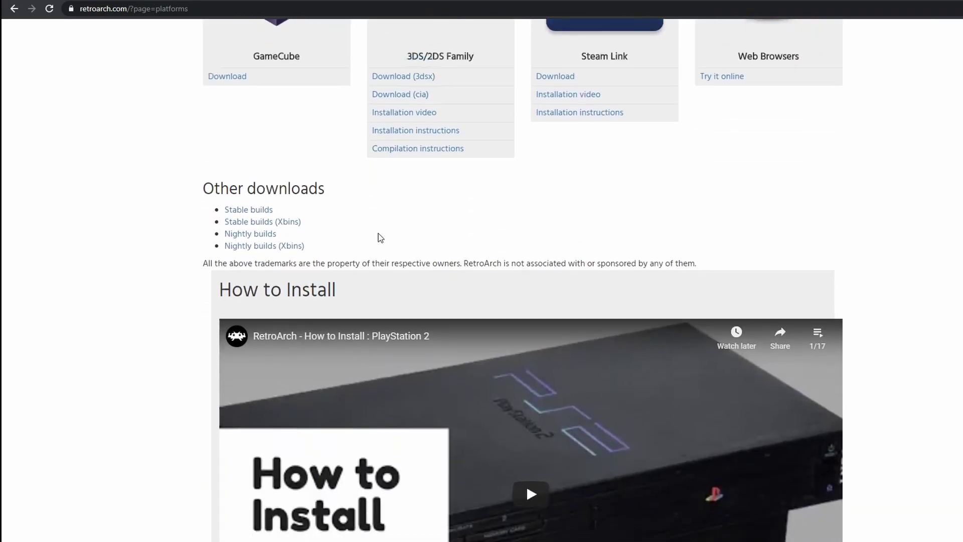
pyautogui.scroll(3, 112, 226)
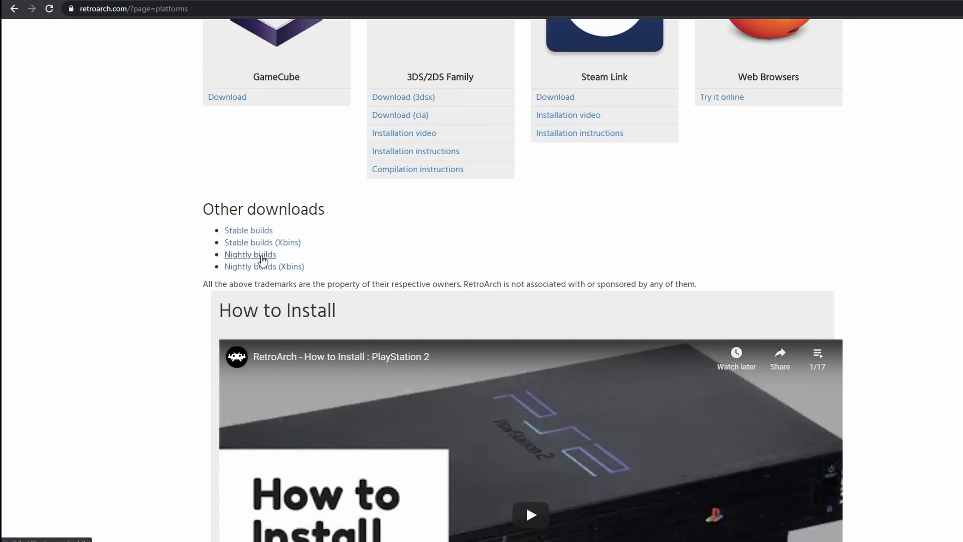
pyautogui.click(260, 255)
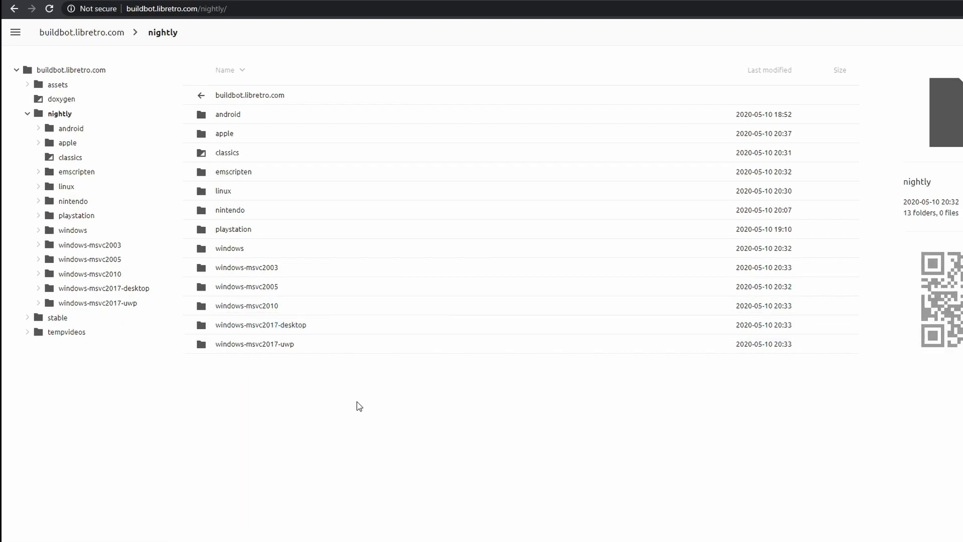
# Download RetroArch.7z from the buildbot's windows/x86_64 nightly folder
pyautogui.click(229, 248)
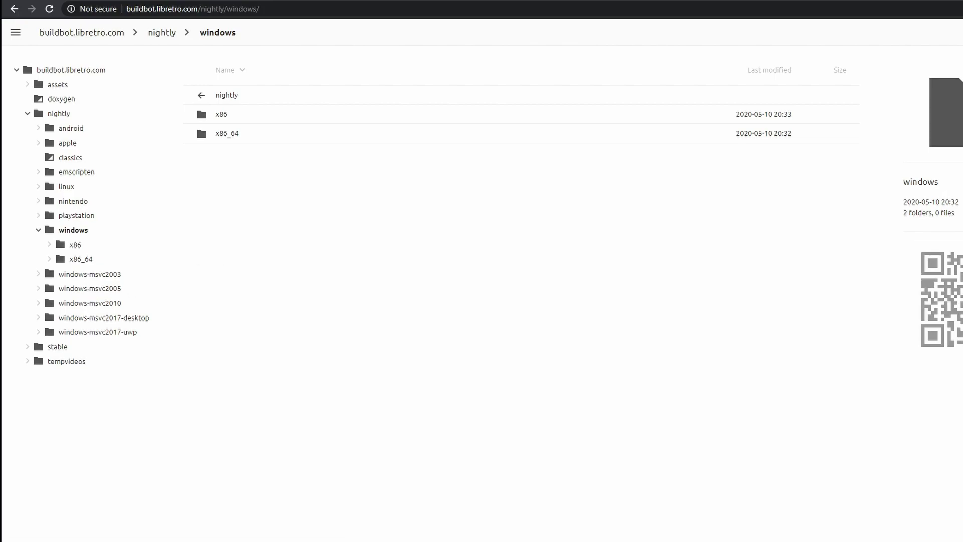
pyautogui.click(235, 139)
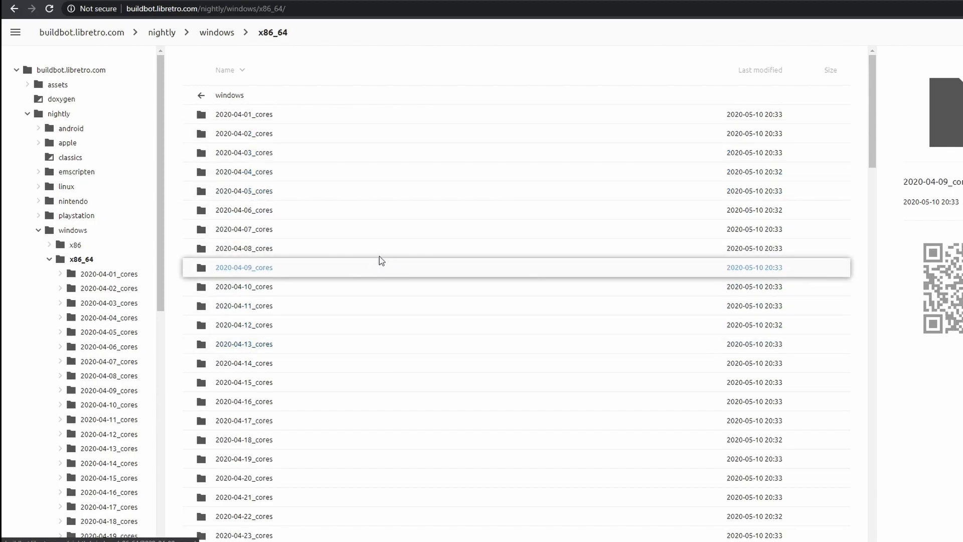
pyautogui.scroll(-4, 384, 246)
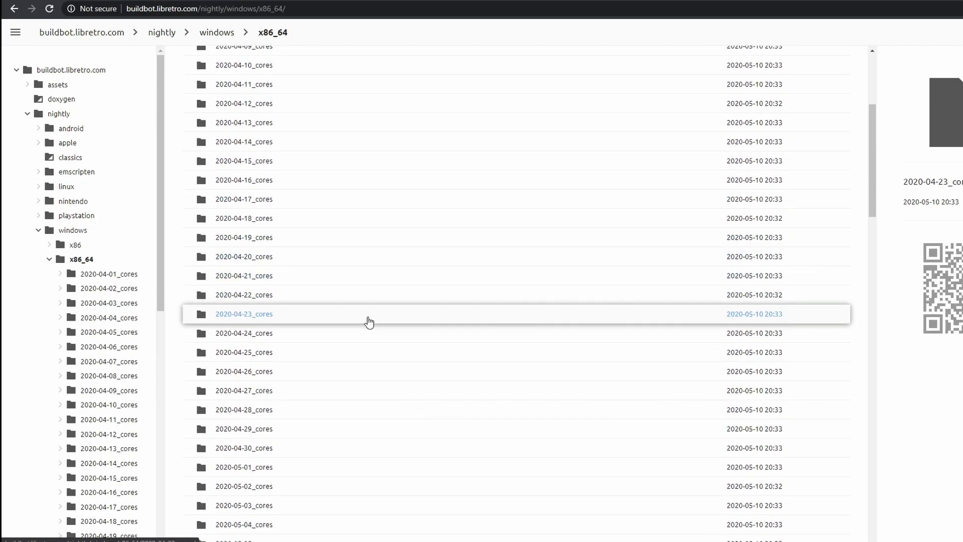
pyautogui.scroll(-14, 369, 322)
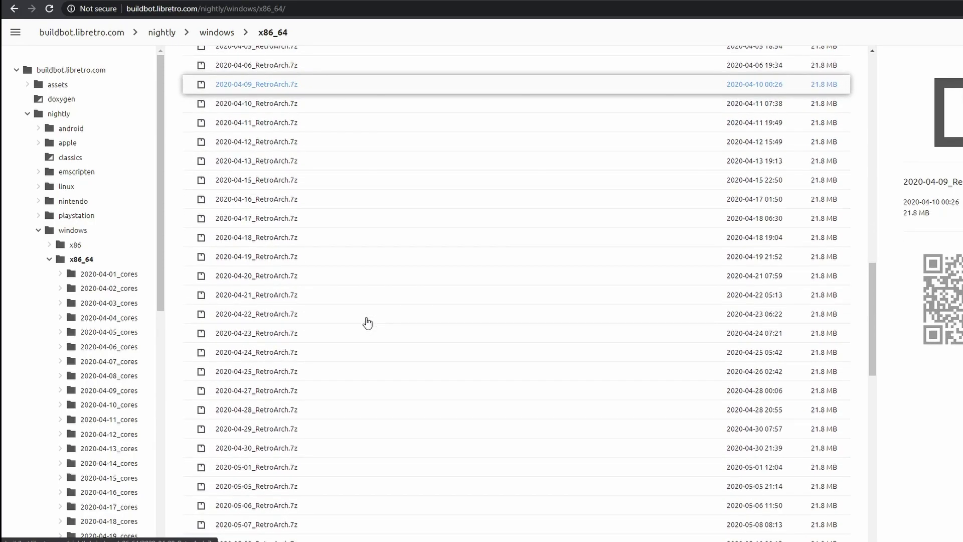
pyautogui.scroll(-8, 368, 323)
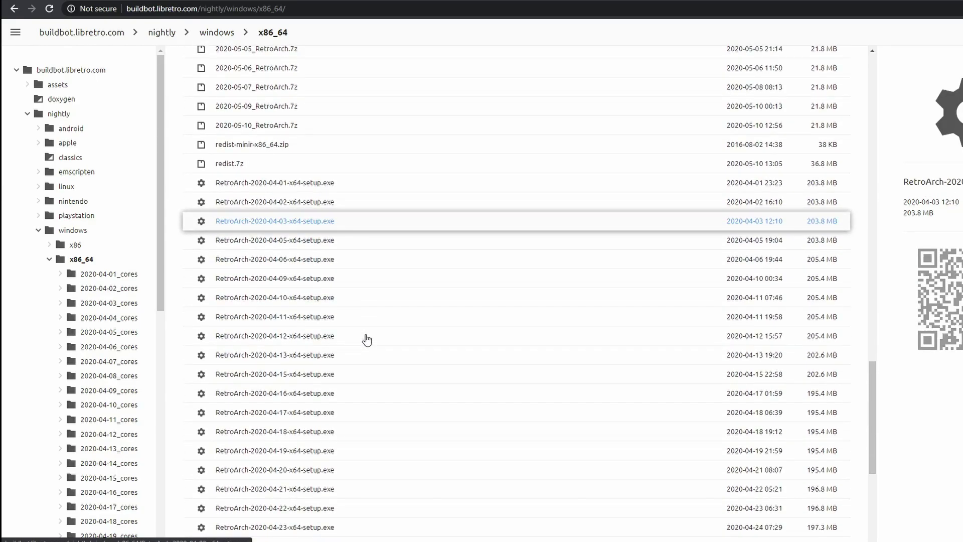
pyautogui.scroll(-5, 367, 341)
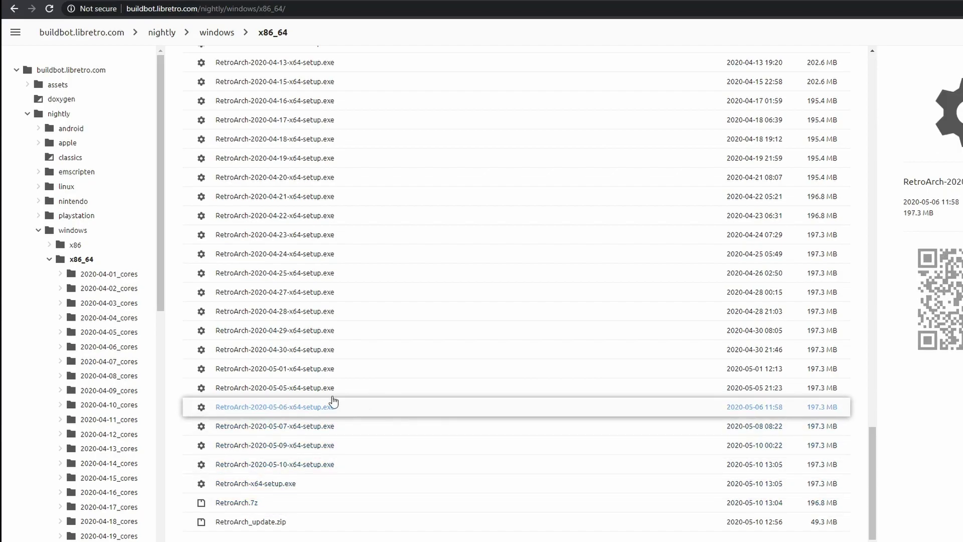
pyautogui.click(246, 503)
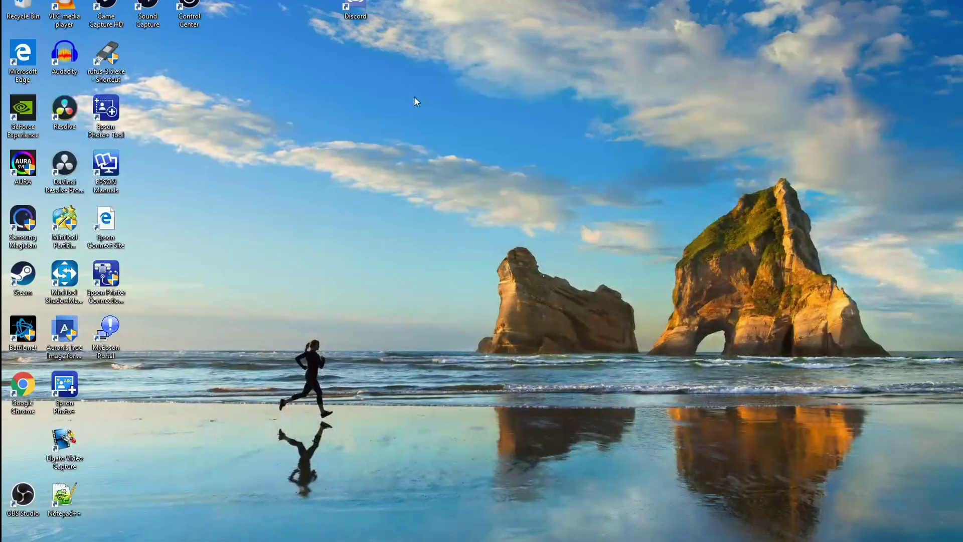
# Bring File Explorer forward and go to Downloads, where RetroArch.7z is listed
pyautogui.moveTo(310, 541)
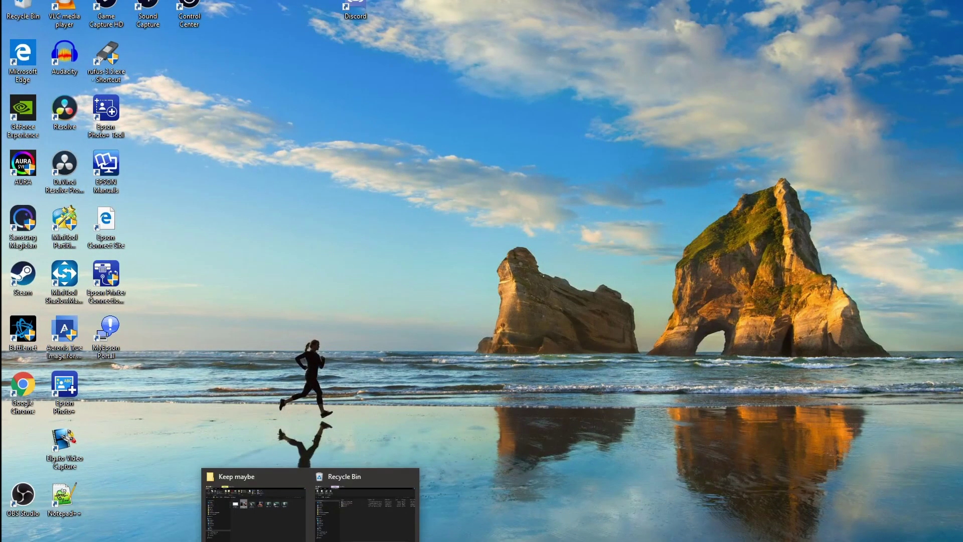
pyautogui.click(351, 505)
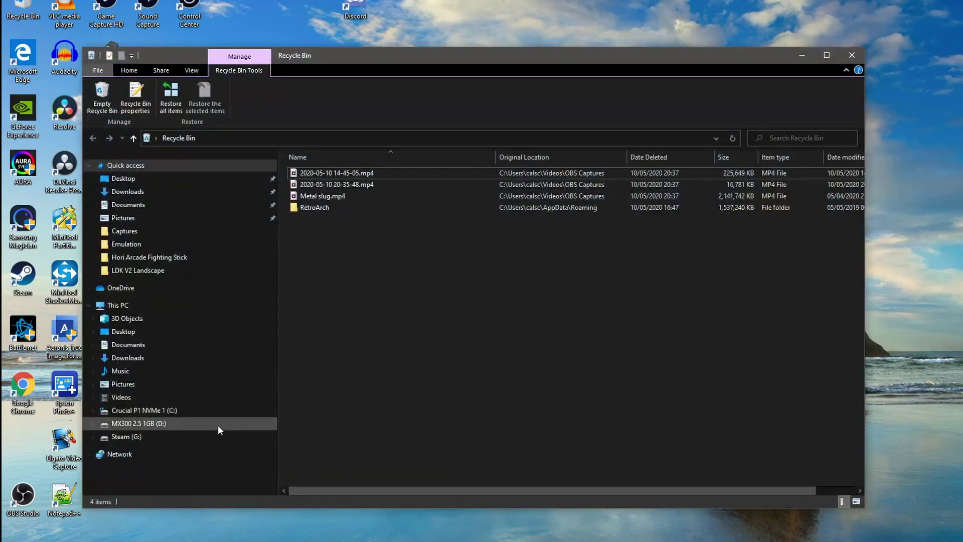
pyautogui.click(132, 358)
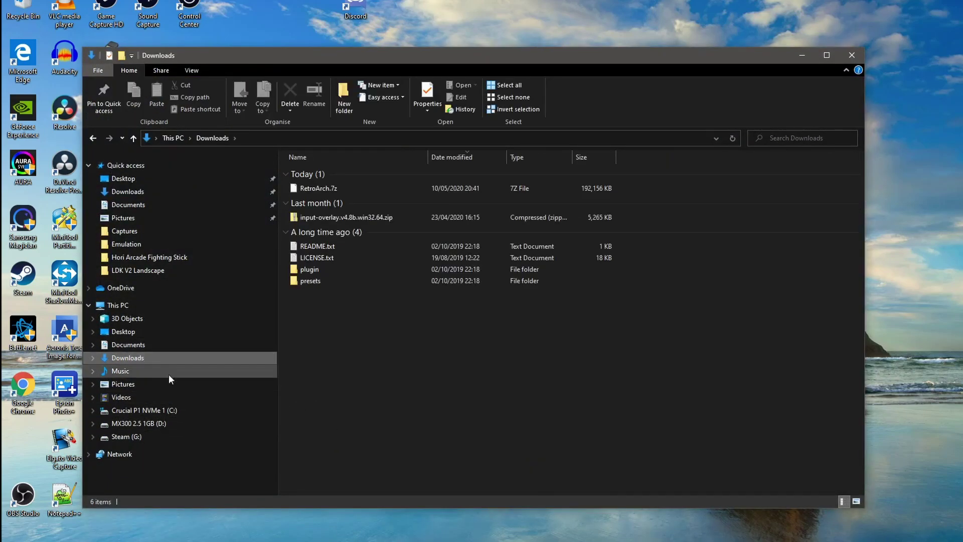
# Extract RetroArch.7z with 7-Zip's Extract to "RetroArch\" into a new Downloads folder
pyautogui.click(355, 188)
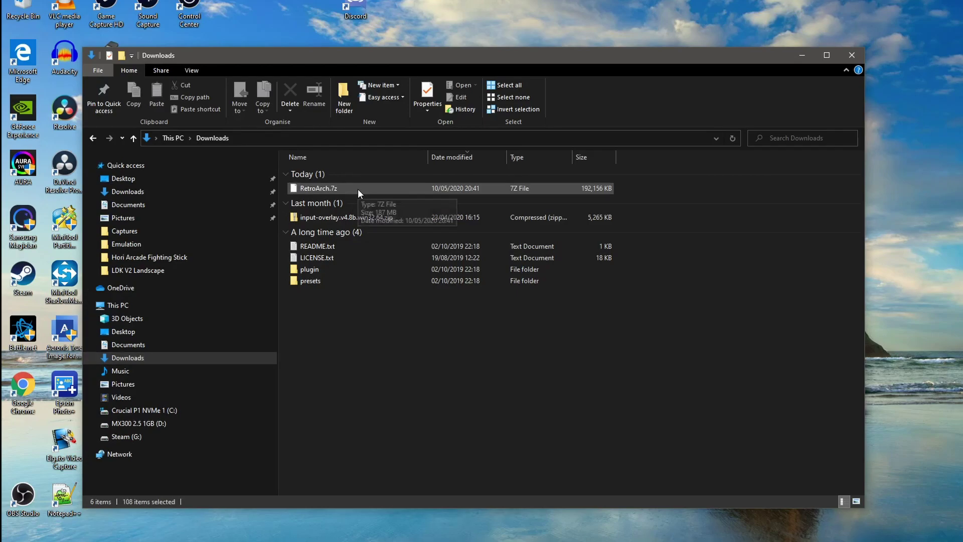
pyautogui.rightClick(357, 189)
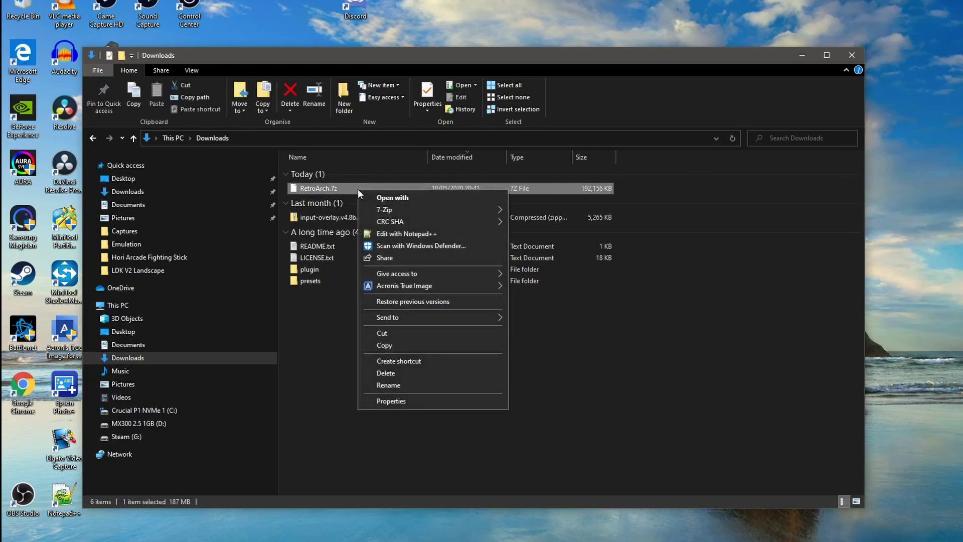
pyautogui.moveTo(402, 209)
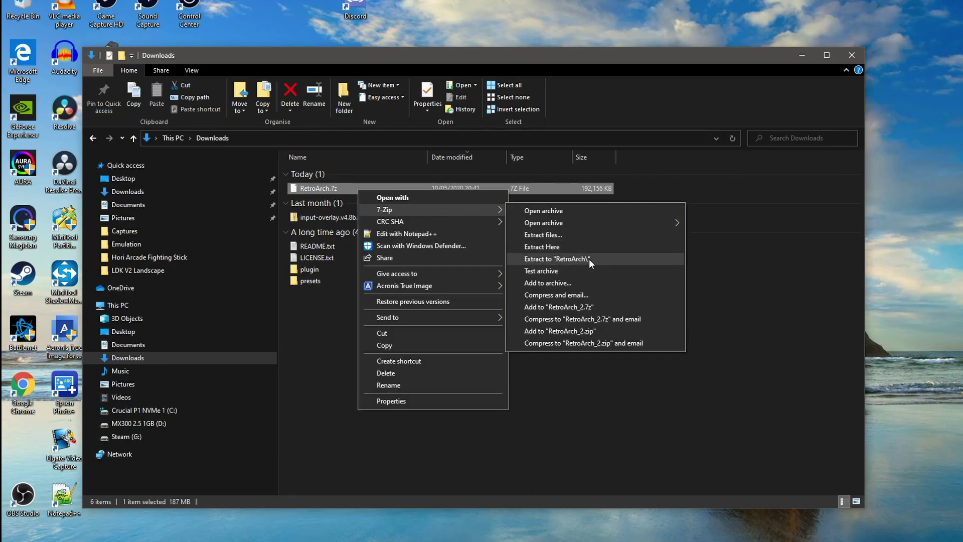
pyautogui.click(573, 258)
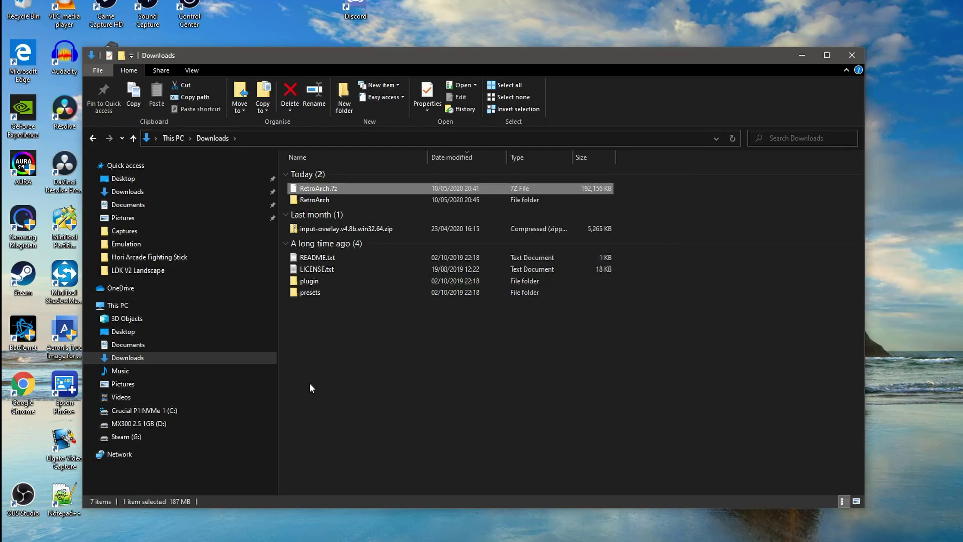
# Open the extracted RetroArch folder and scroll through its 108 items
pyautogui.doubleClick(342, 200)
pyautogui.scroll(-7, 358, 381)
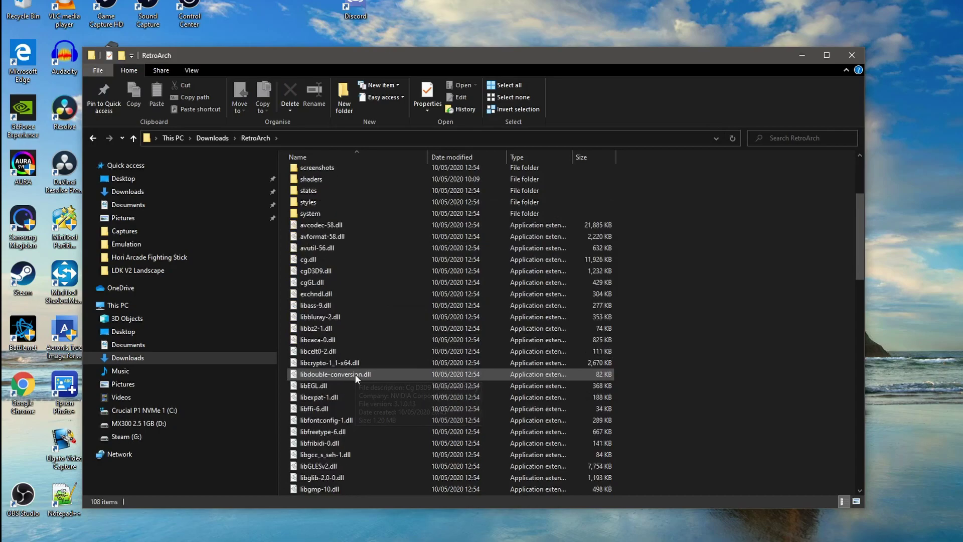
pyautogui.scroll(7, 365, 396)
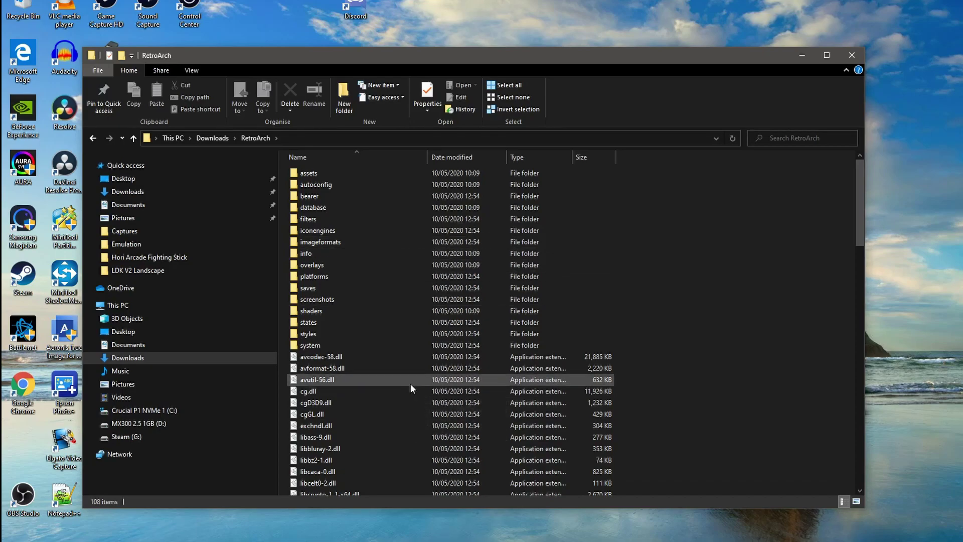
pyautogui.scroll(-10, 410, 384)
pyautogui.scroll(5, 410, 383)
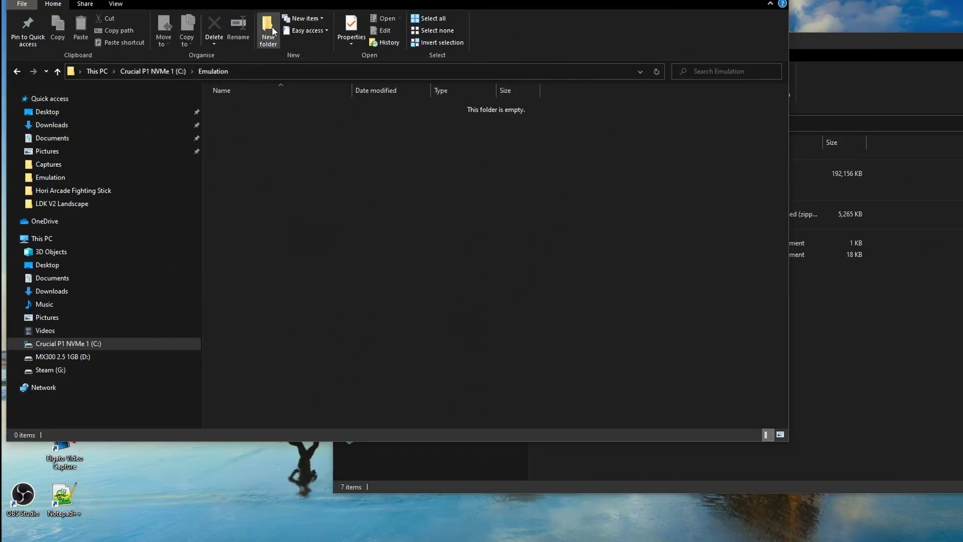
# Drag the RetroArch folder from the Downloads window into the C:\Emulation window
pyautogui.moveTo(789, 304); pyautogui.dragTo(453, 296)
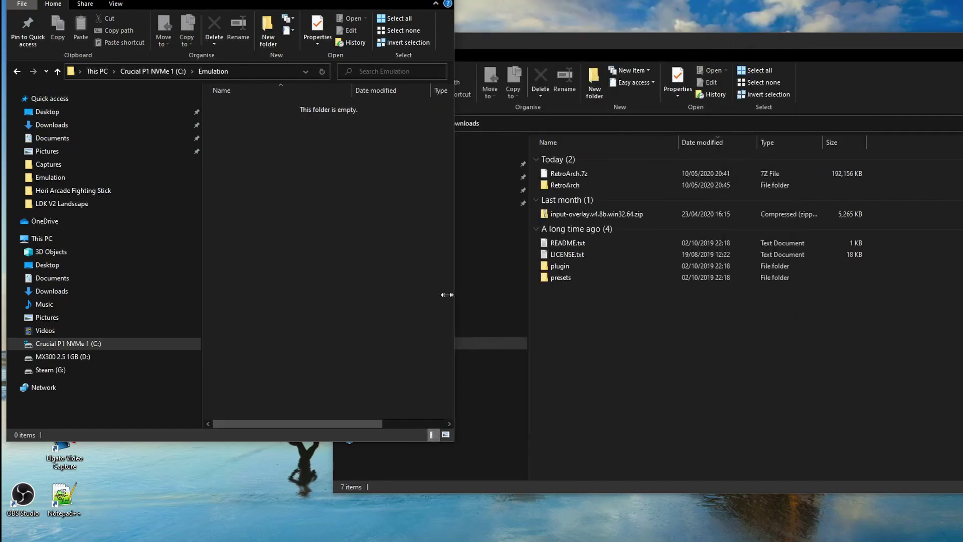
pyautogui.click(631, 186)
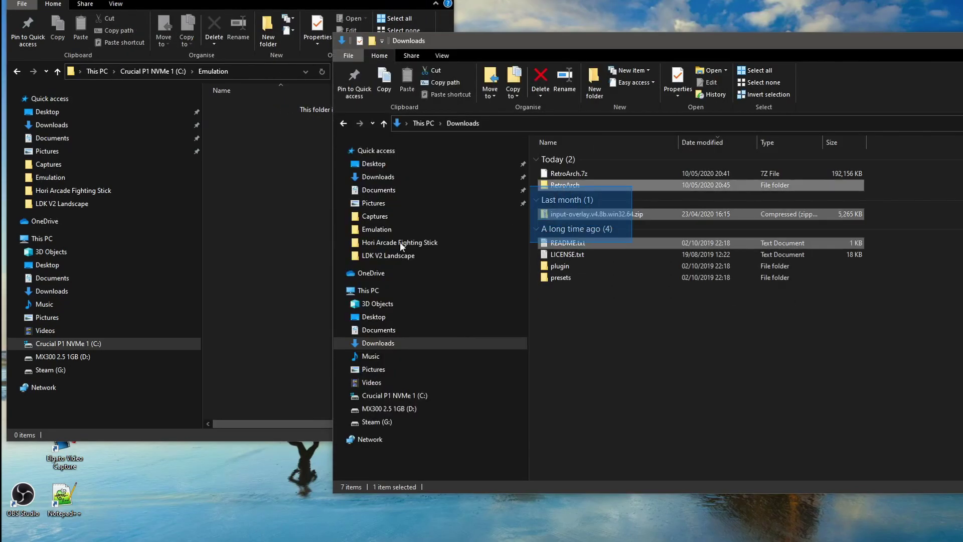
pyautogui.moveTo(577, 185); pyautogui.dragTo(260, 209)
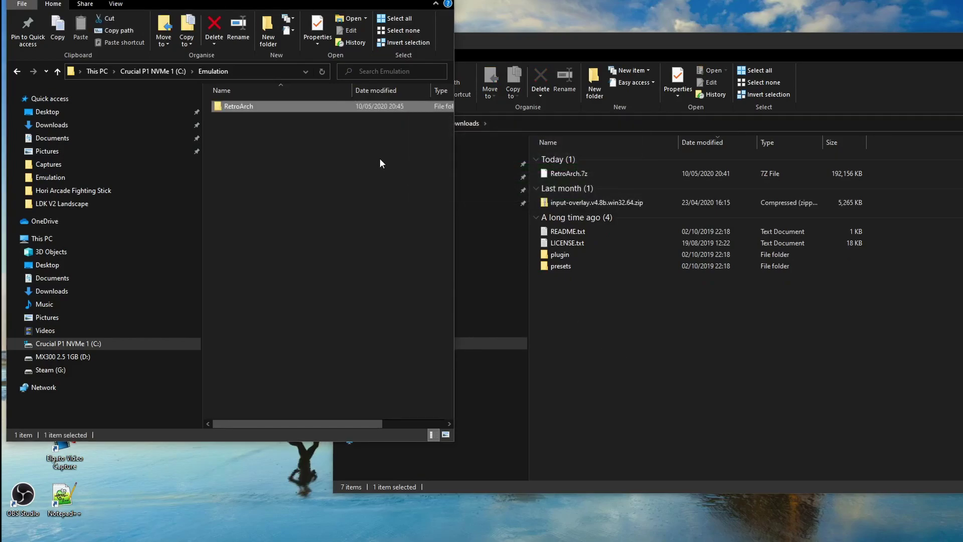
# Check the moved RetroArch folder's Properties show 617 MB, then close the dialog
pyautogui.rightClick(215, 104)
pyautogui.click(249, 361)
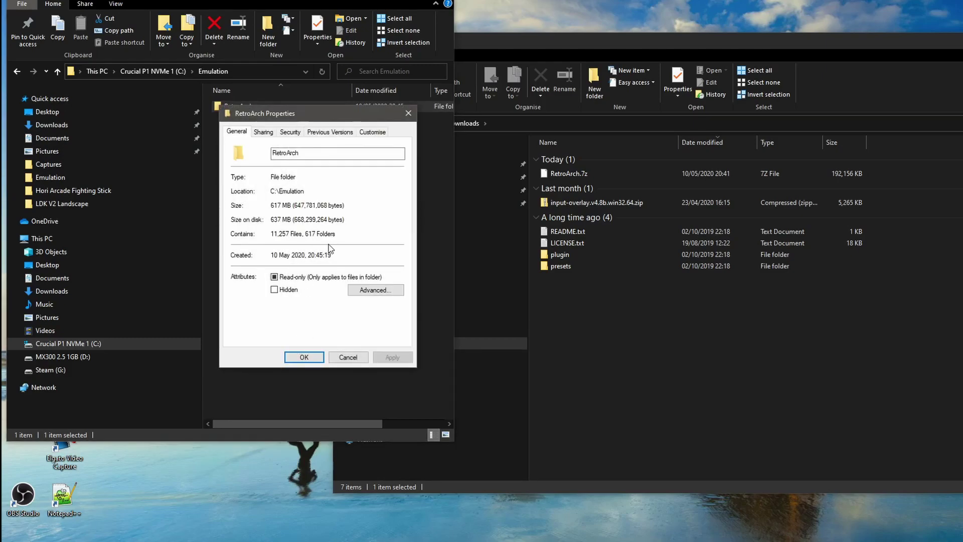
pyautogui.press('Escape')
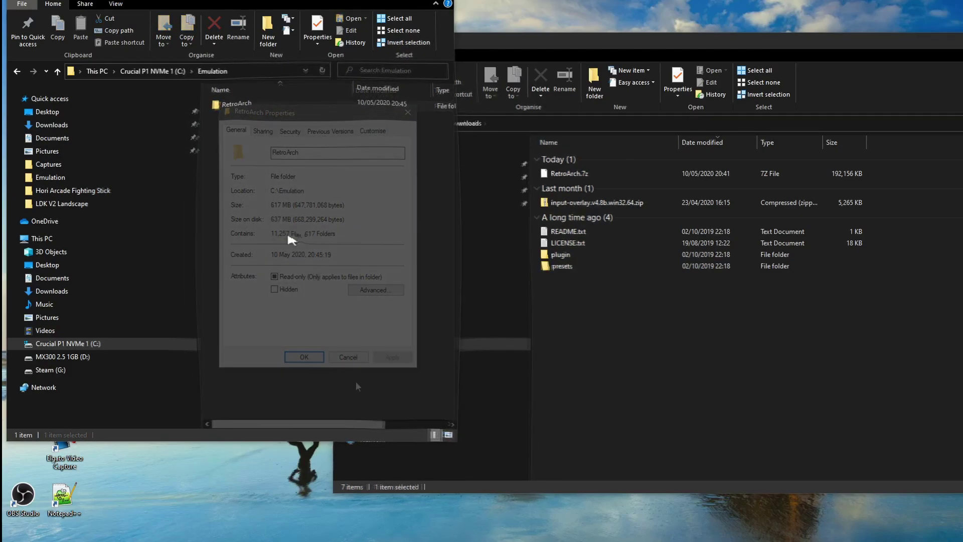
pyautogui.click(355, 195)
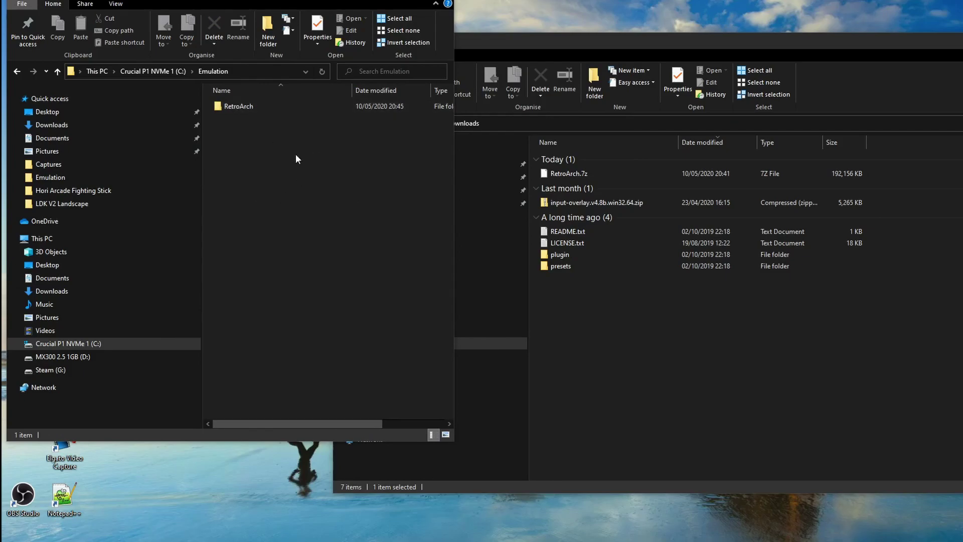
# Close the Downloads window and open C:\Emulation\RetroArch, scrolling down to retroarch.exe
pyautogui.click(960, 44)
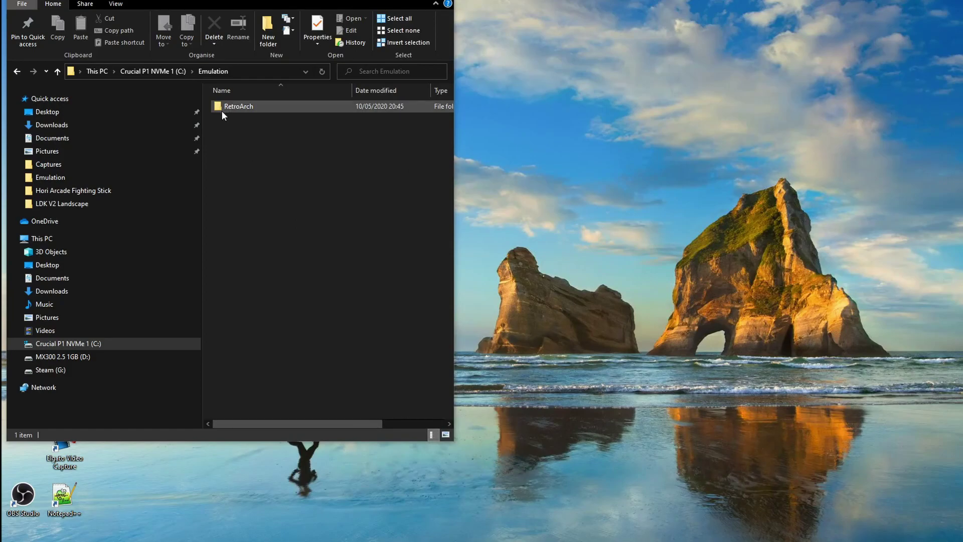
pyautogui.moveTo(311, 3); pyautogui.dragTo(669, 19)
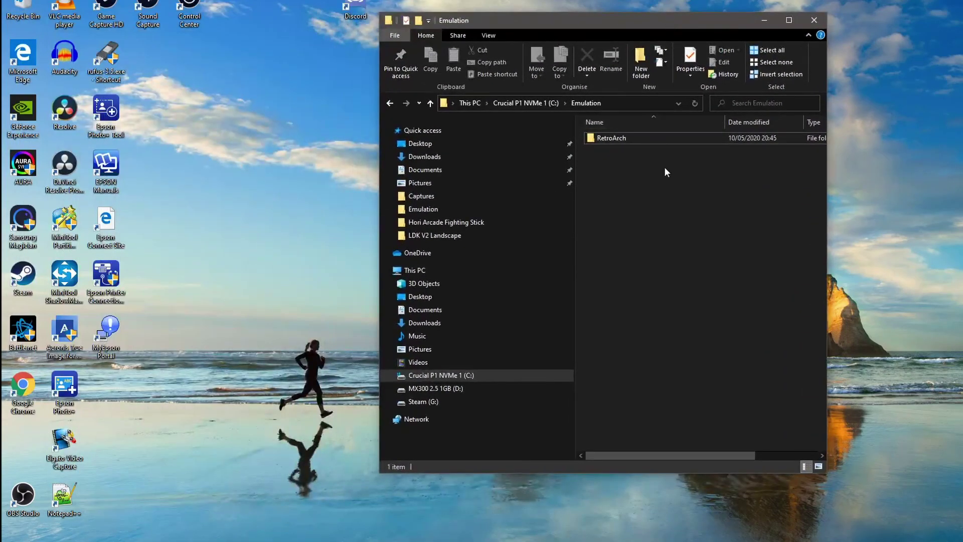
pyautogui.doubleClick(619, 137)
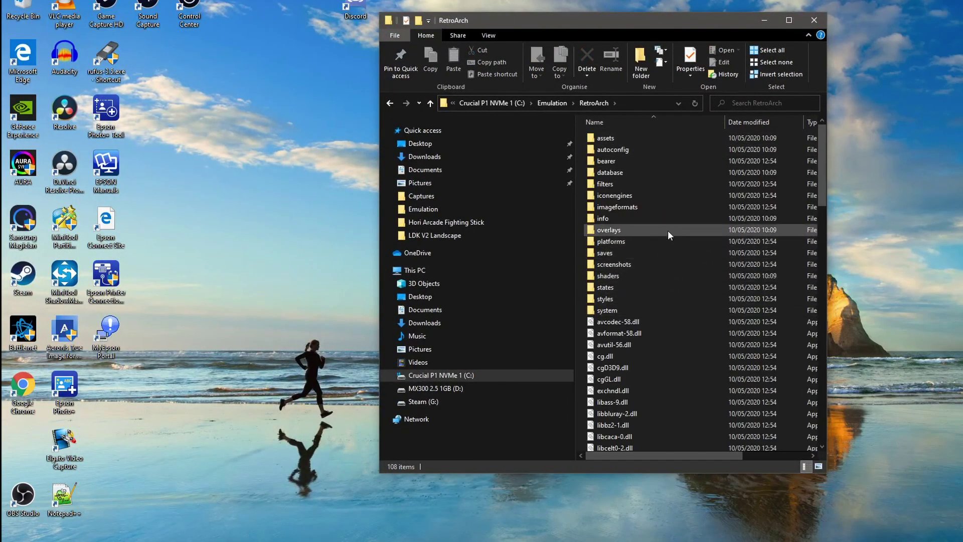
pyautogui.scroll(-4, 668, 234)
pyautogui.scroll(-9, 668, 235)
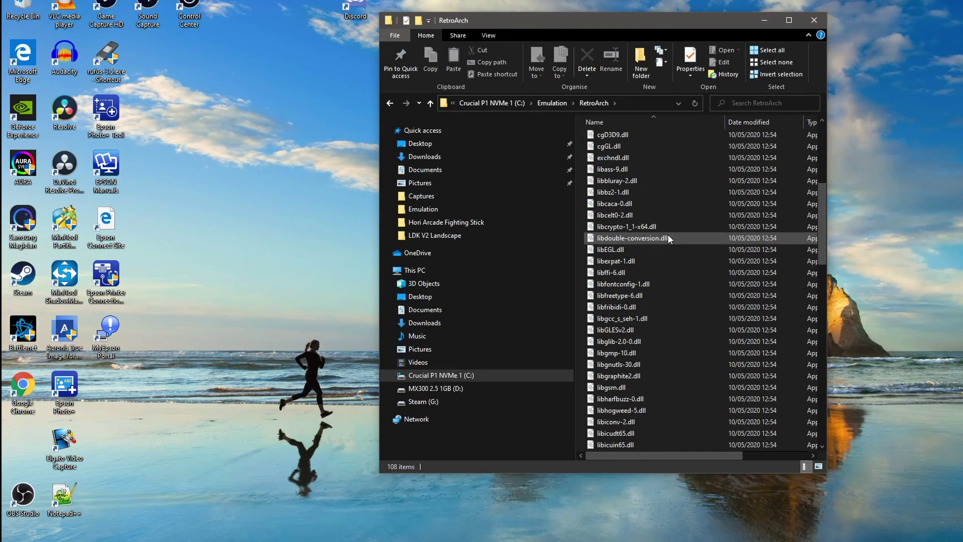
pyautogui.scroll(-9, 668, 235)
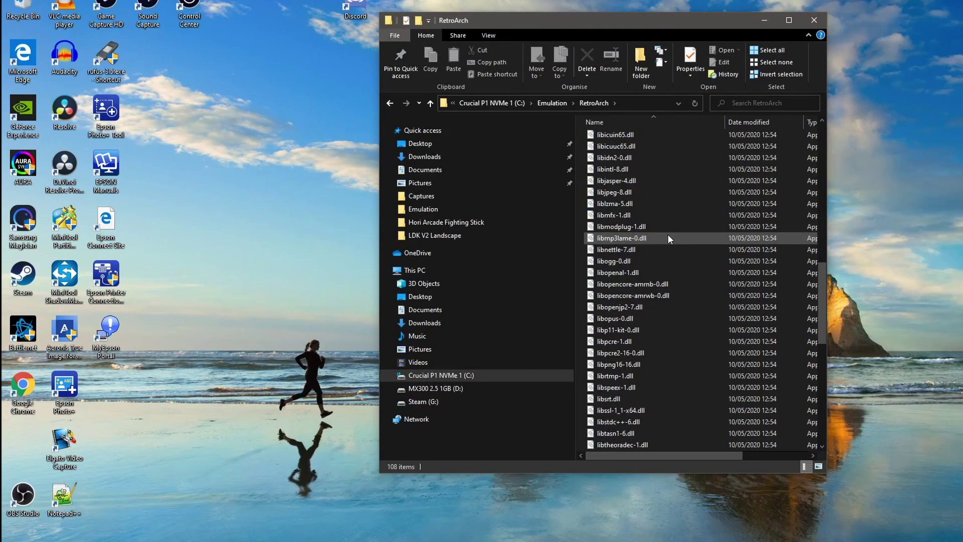
pyautogui.scroll(-5, 668, 233)
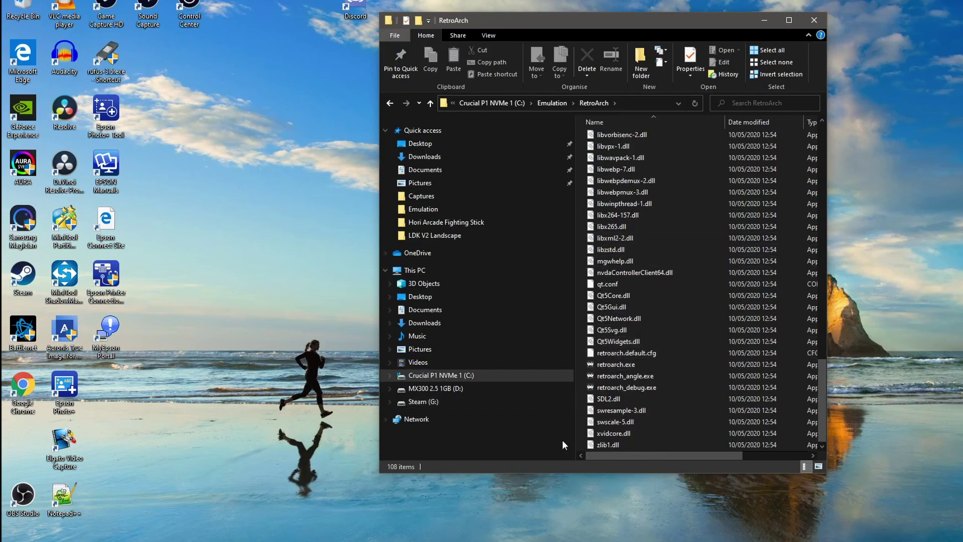
# Launch retroarch.exe from C:\Emulation\RetroArch and switch it to fullscreen
pyautogui.doubleClick(647, 365)
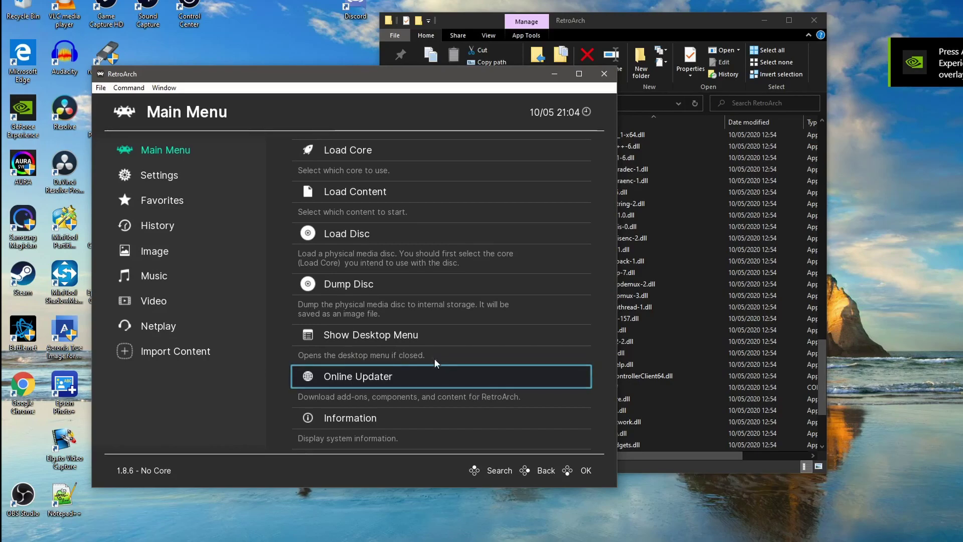
pyautogui.click(409, 307)
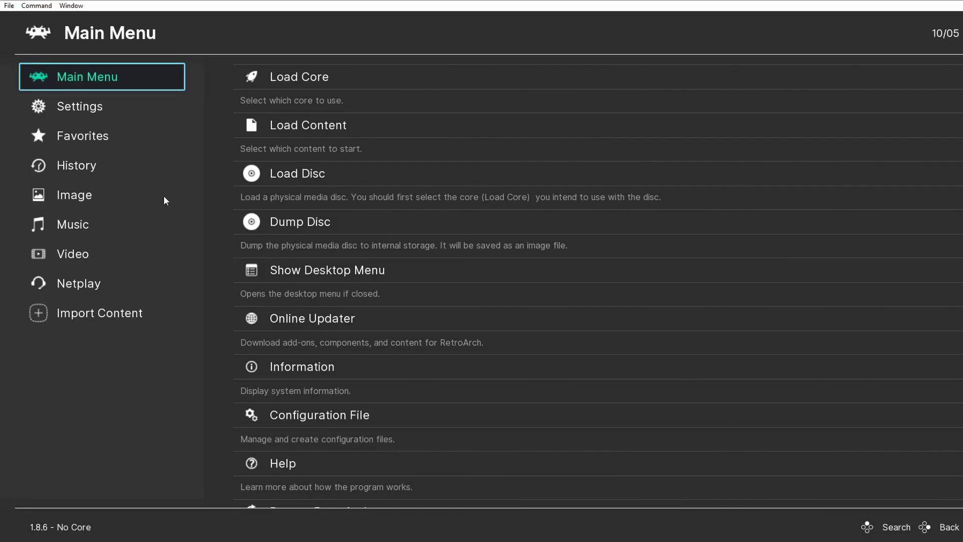
pyautogui.press('Down')
pyautogui.press('Down')
pyautogui.press('Up')
pyautogui.press('Up')
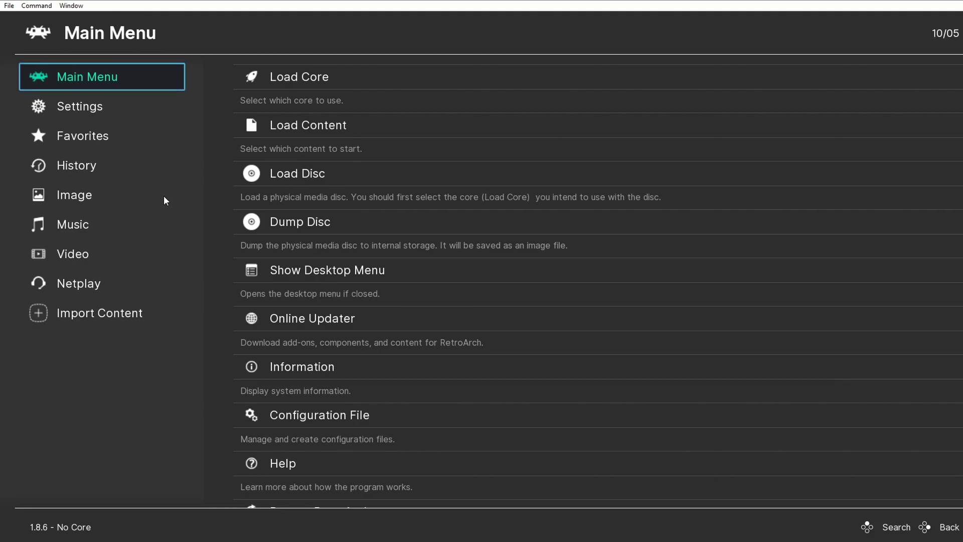
pyautogui.press('Down')
pyautogui.press('Down')
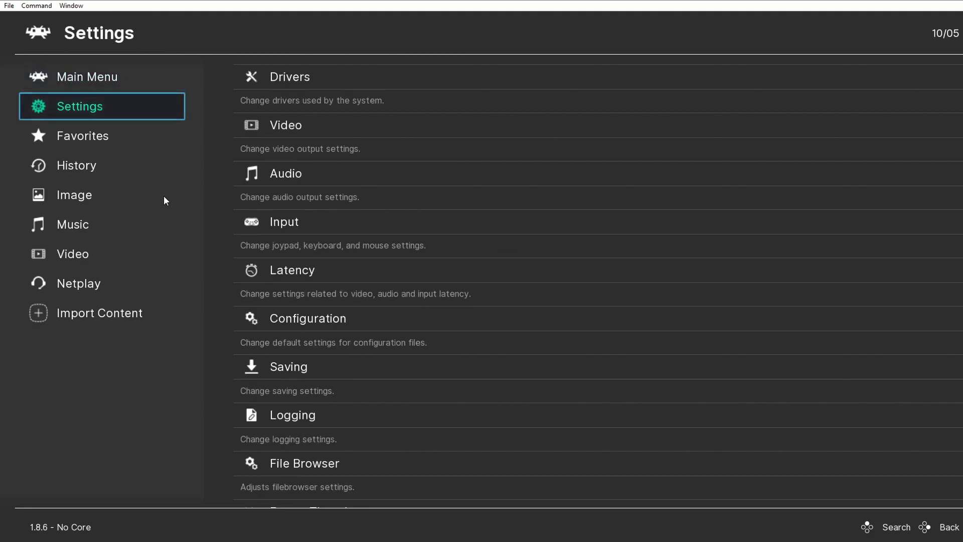
pyautogui.press('Up')
pyautogui.press('Up')
pyautogui.press('Down')
pyautogui.press('Down')
pyautogui.press('Down')
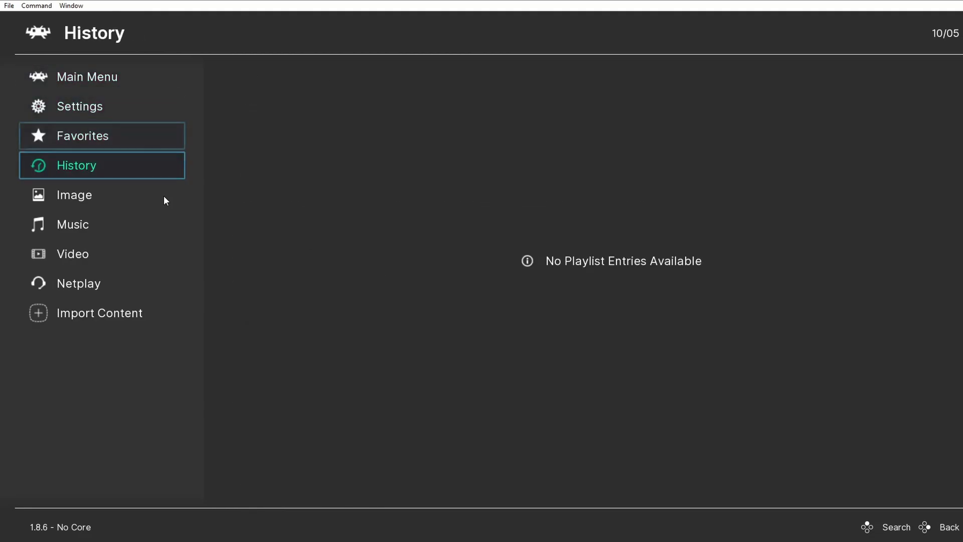
pyautogui.press('Up')
pyautogui.press('Up')
pyautogui.press('Up')
pyautogui.press('Right')
pyautogui.press('Left')
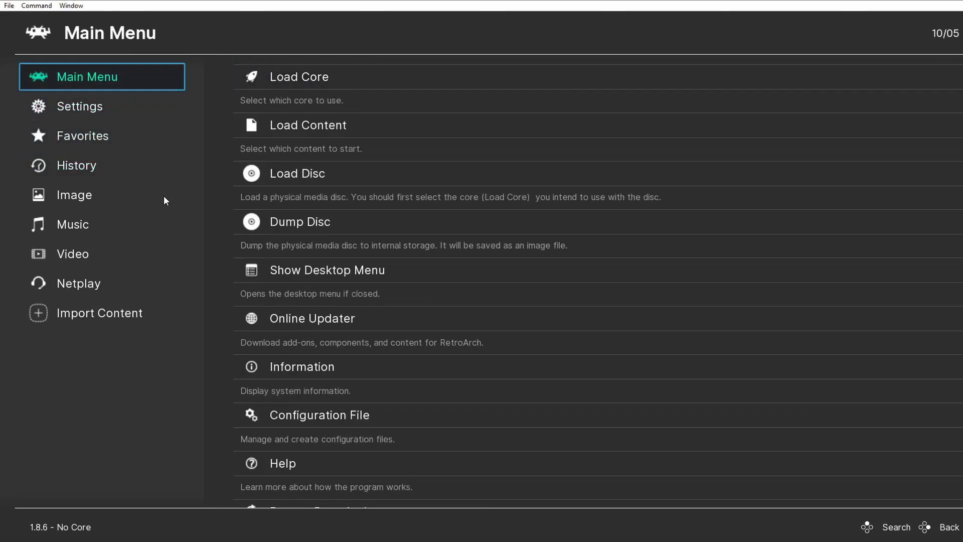
pyautogui.press('Right')
pyautogui.press('Left')
pyautogui.press('Down')
pyautogui.press('Up')
# Set Settings > Drivers > Menu from ozone to xmb, then back out to Settings
pyautogui.press('Down')
pyautogui.press('Right')
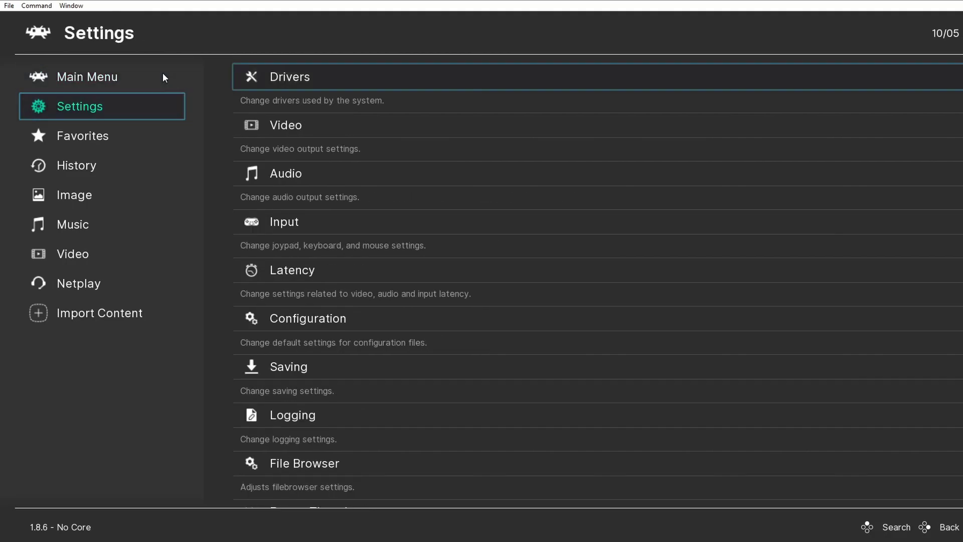
pyautogui.press('Return')
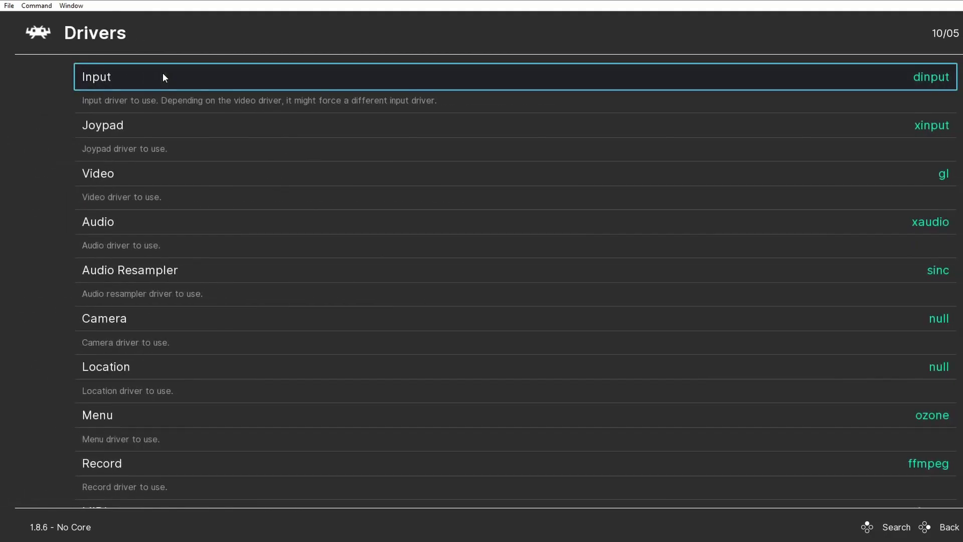
pyautogui.press('Down')
pyautogui.press('Down')
pyautogui.press('Down')
pyautogui.press('Down')
pyautogui.press('Down')
pyautogui.press('Down')
pyautogui.press('Down')
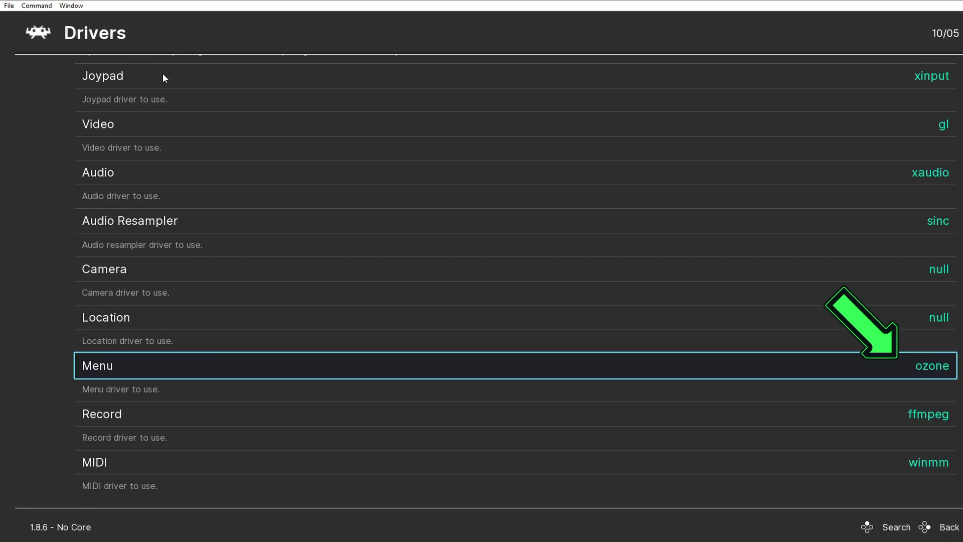
pyautogui.press('Return')
pyautogui.press('Down')
pyautogui.press('Down')
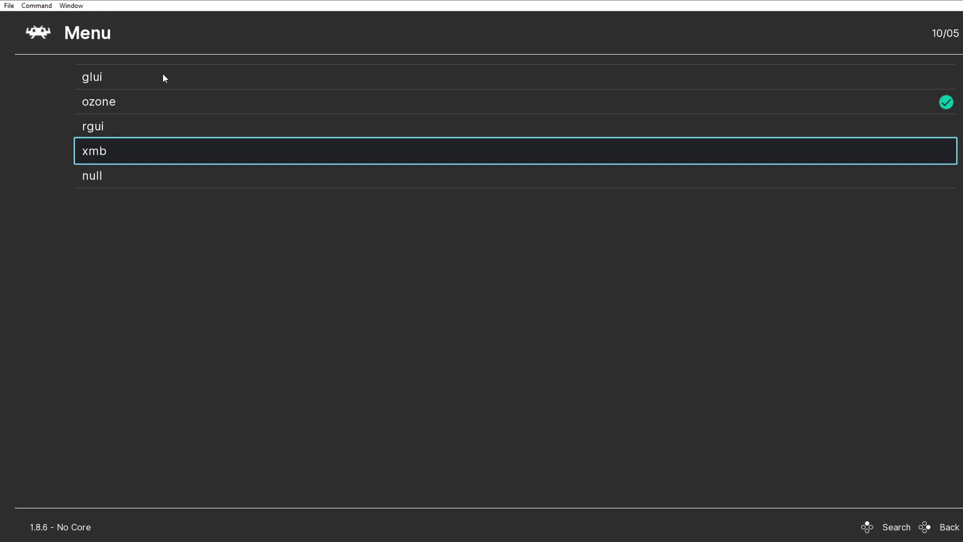
pyautogui.press('Return')
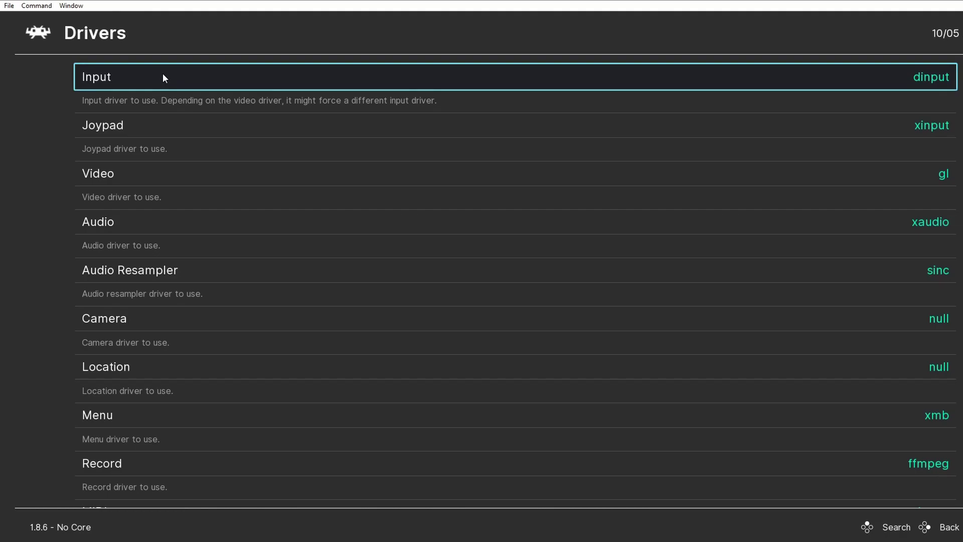
pyautogui.press('BackSpace')
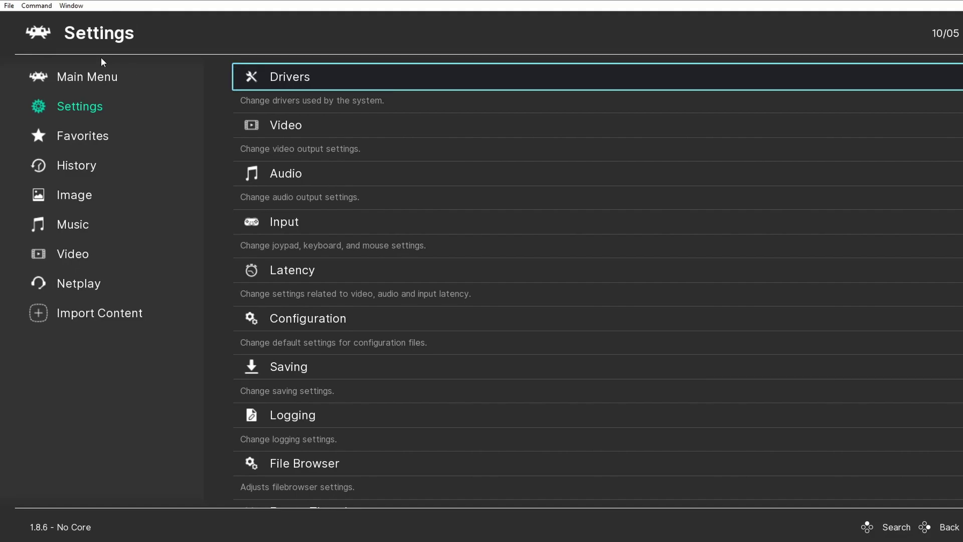
# Close RetroArch and relaunch retroarch.exe from the C:\Emulation install folder
pyautogui.click(9, 6)
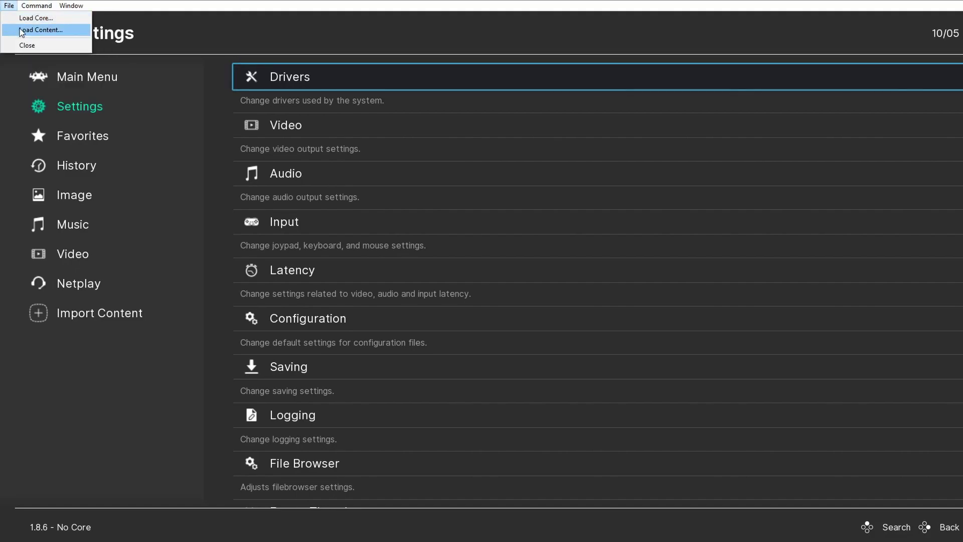
pyautogui.click(34, 46)
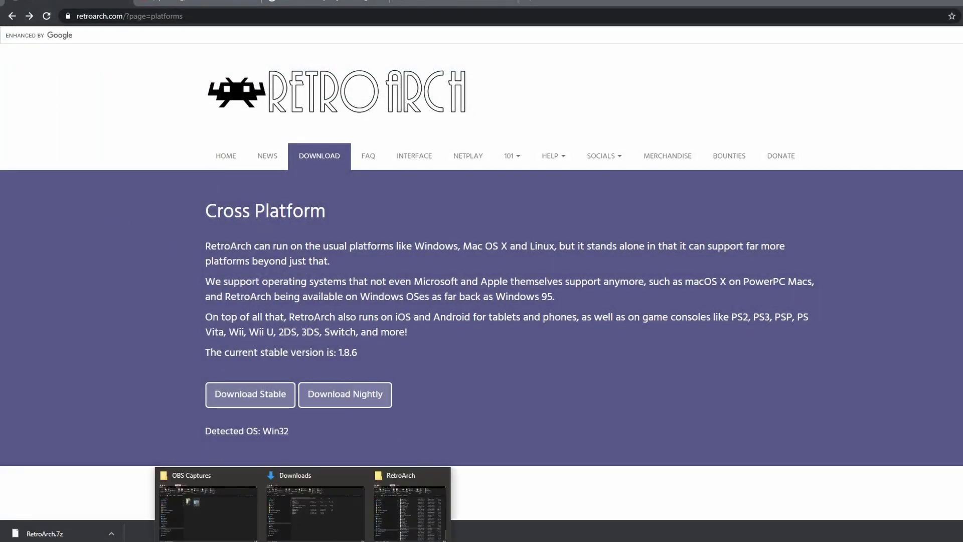
pyautogui.moveTo(413, 524)
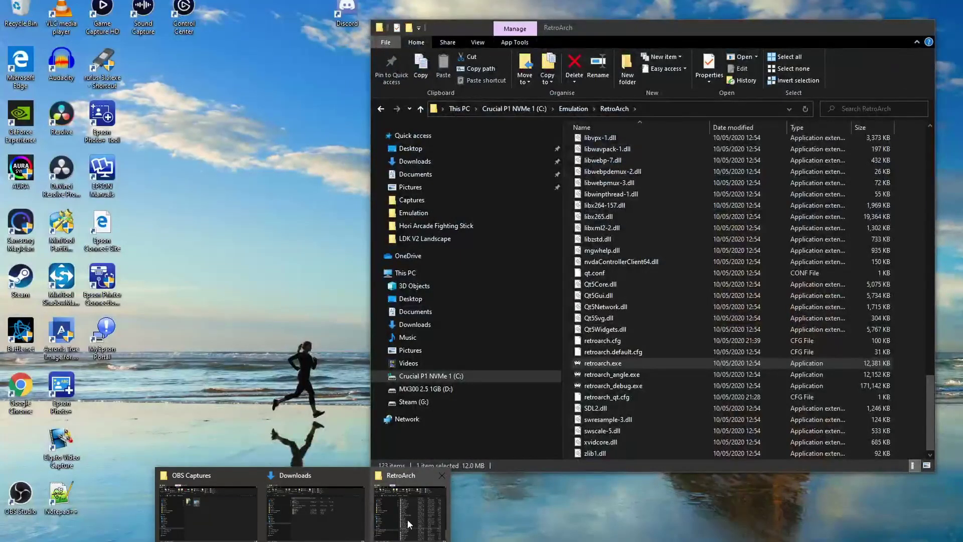
pyautogui.click(408, 519)
pyautogui.doubleClick(603, 363)
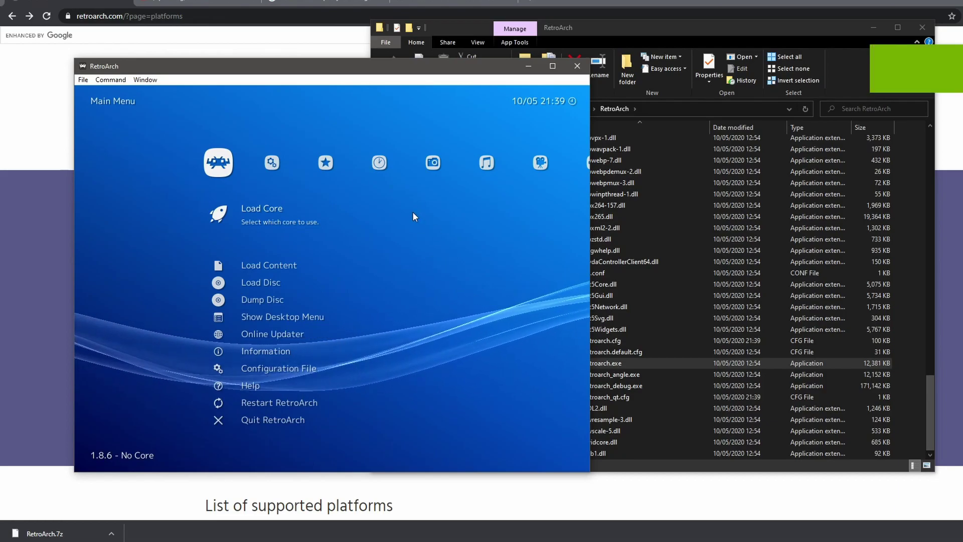
# Glance at the Settings category, return to Main Menu, and switch RetroArch to fullscreen
pyautogui.press('Right')
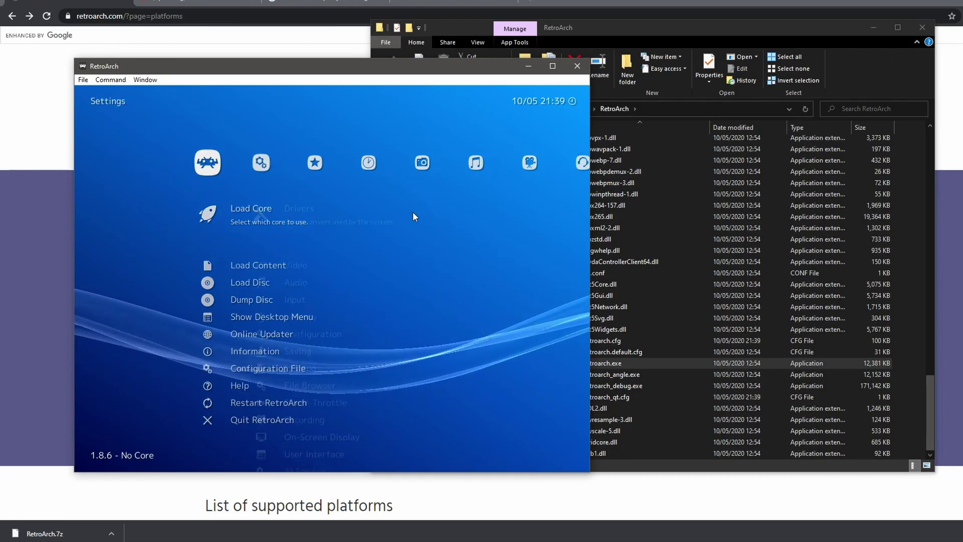
pyautogui.press('Left')
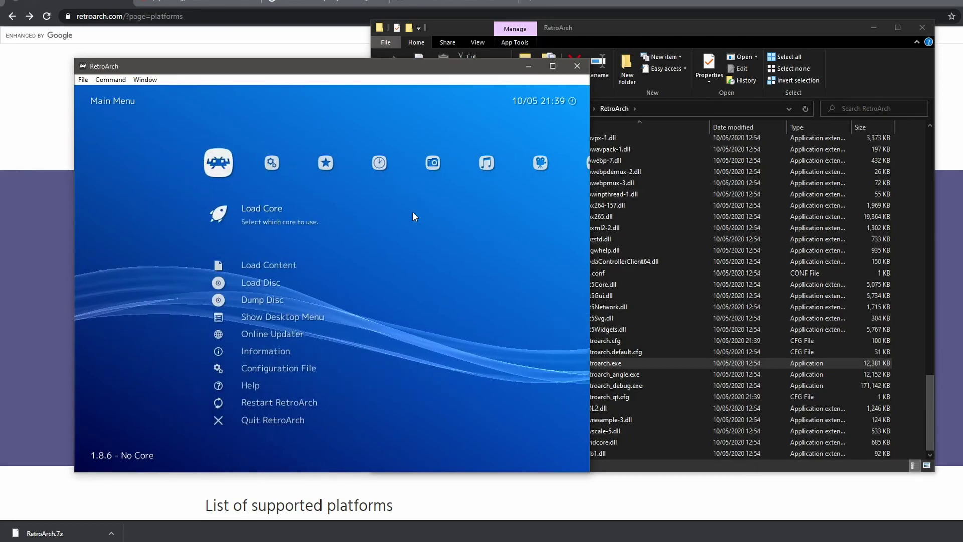
pyautogui.press('Escape')
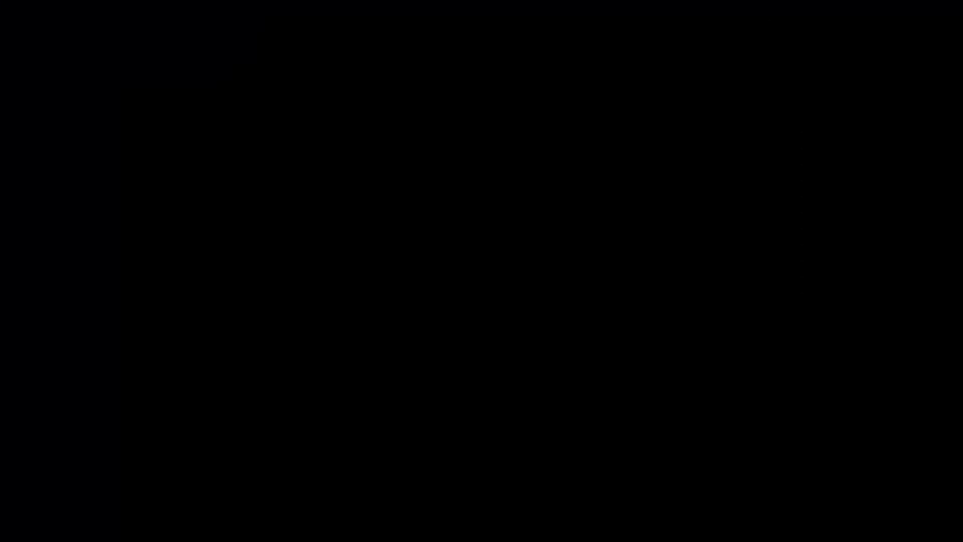
# Browse the xmb Main Menu items and History category, ending on Online Updater
pyautogui.press('Down')
pyautogui.press('Down')
pyautogui.press('Down')
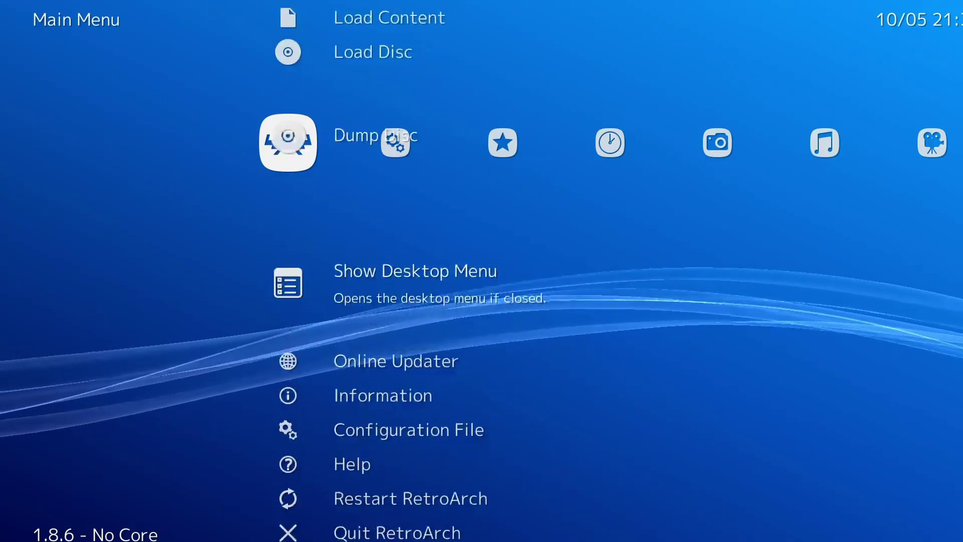
pyautogui.press('Up')
pyautogui.press('Up')
pyautogui.press('Up')
pyautogui.press('Right')
pyautogui.press('Right')
pyautogui.press('Right')
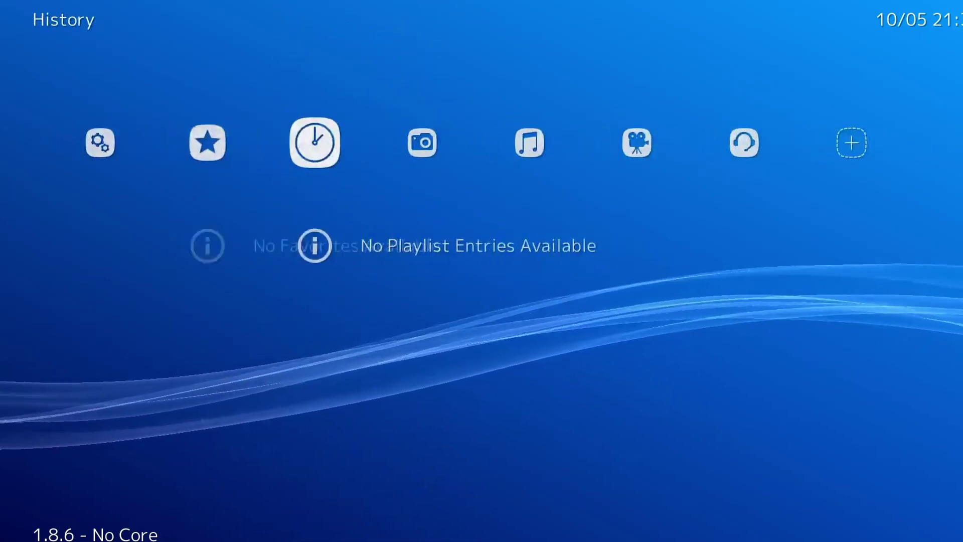
pyautogui.press('Left')
pyautogui.press('Left')
pyautogui.press('Left')
pyautogui.press('Left')
pyautogui.press('Left')
pyautogui.press('Left')
pyautogui.press('Left')
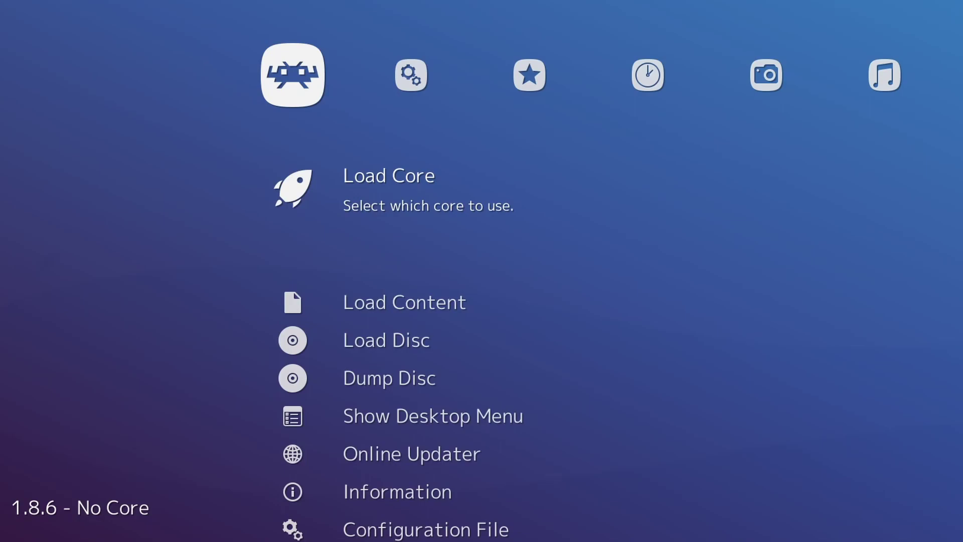
pyautogui.press('Down')
pyautogui.press('Down')
pyautogui.press('Down')
pyautogui.press('Down')
pyautogui.press('Down')
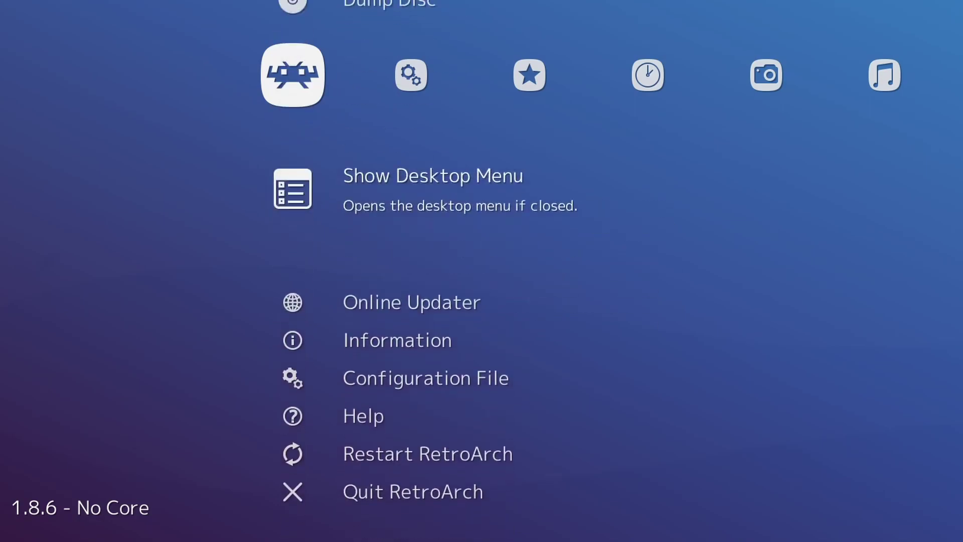
# Enter Online Updater and move down past Update Installed Cores and Core Info Files to Update Assets
pyautogui.press('Return')
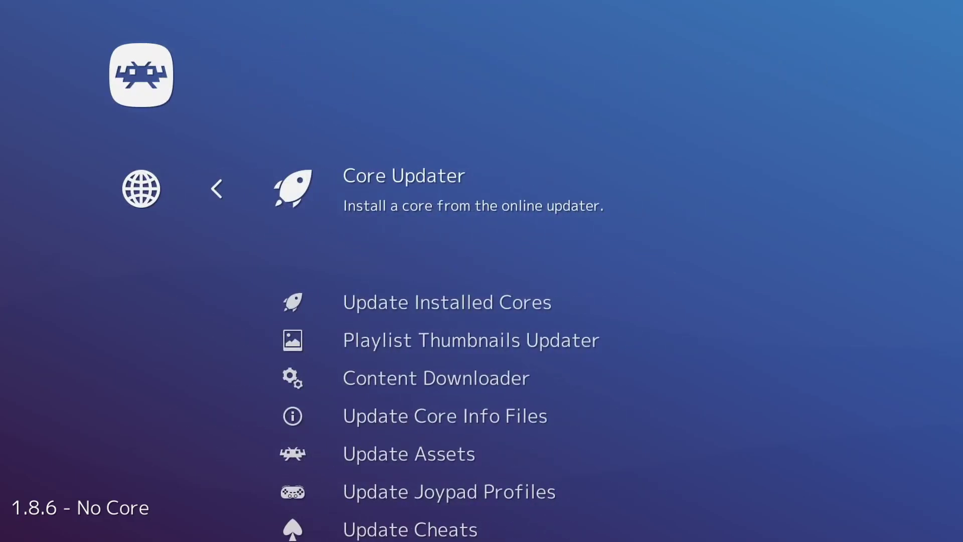
pyautogui.press('Down')
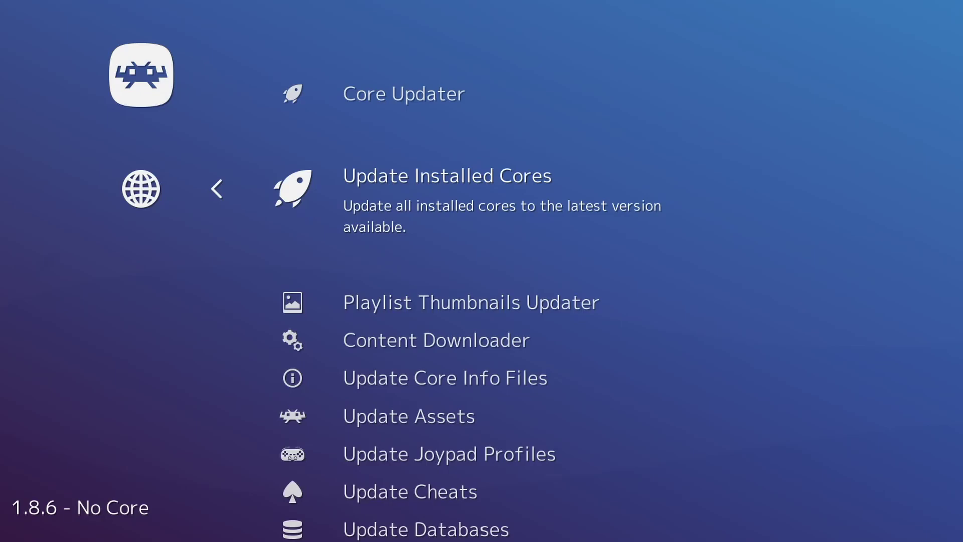
pyautogui.press('Down')
pyautogui.press('Down')
pyautogui.press('Down')
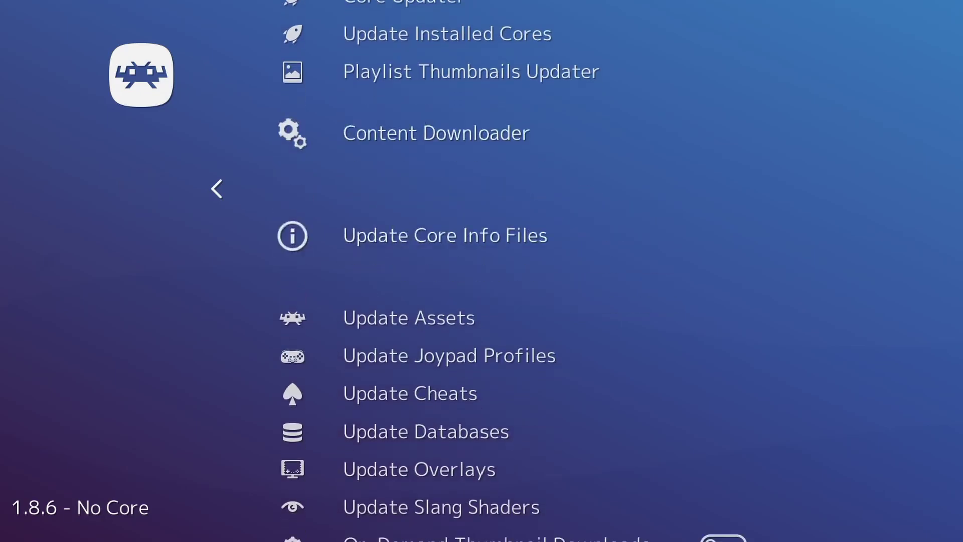
pyautogui.press('Down')
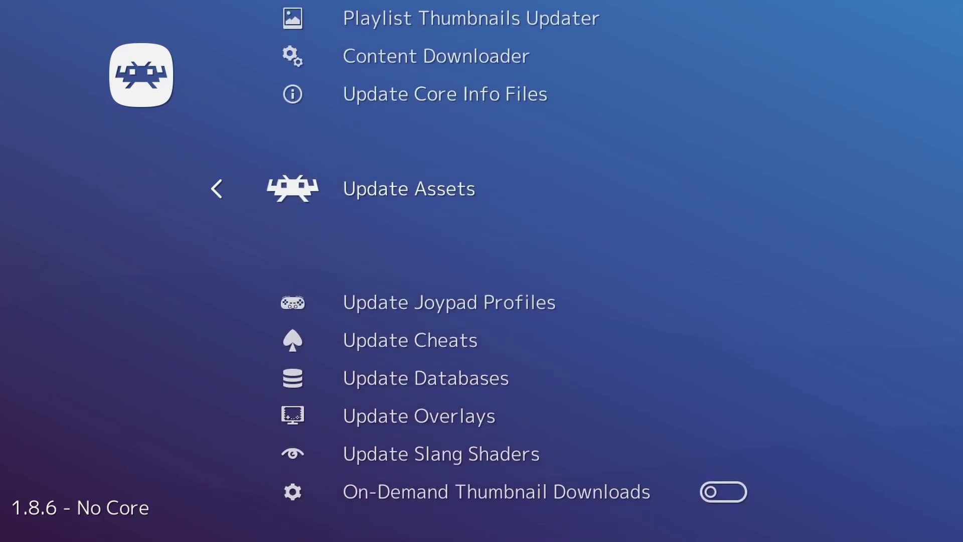